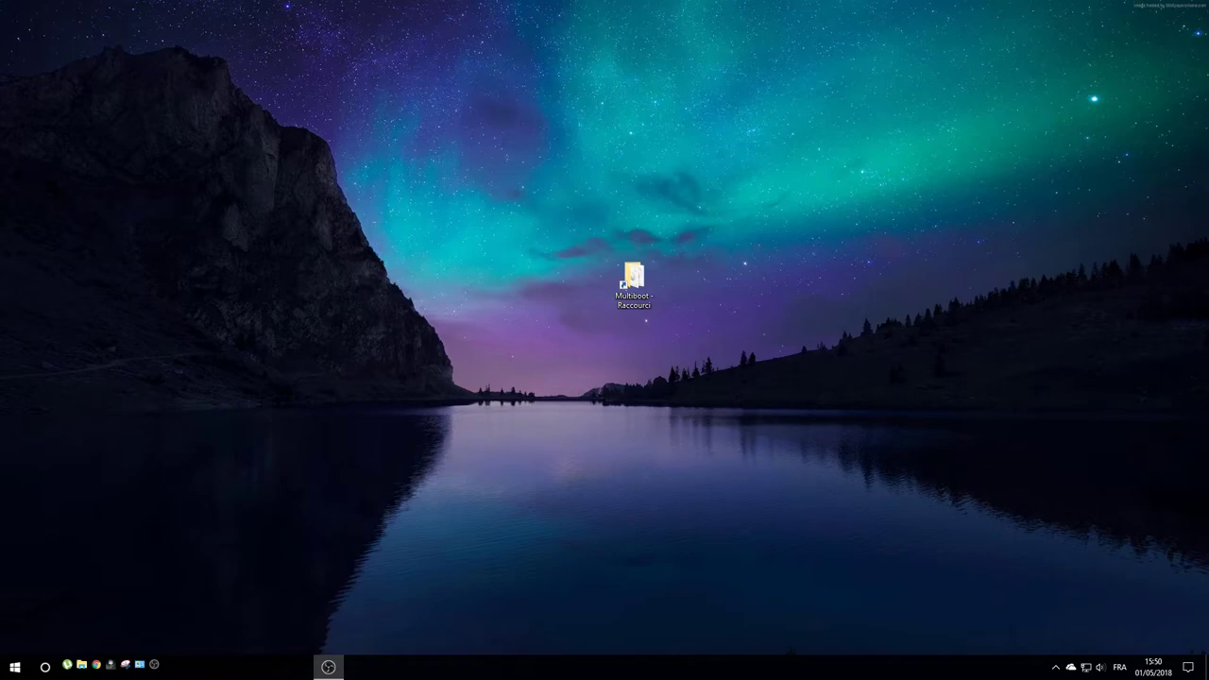
Open the Multiboot folder from its desktop shortcut and maximize its window
click(646, 289)
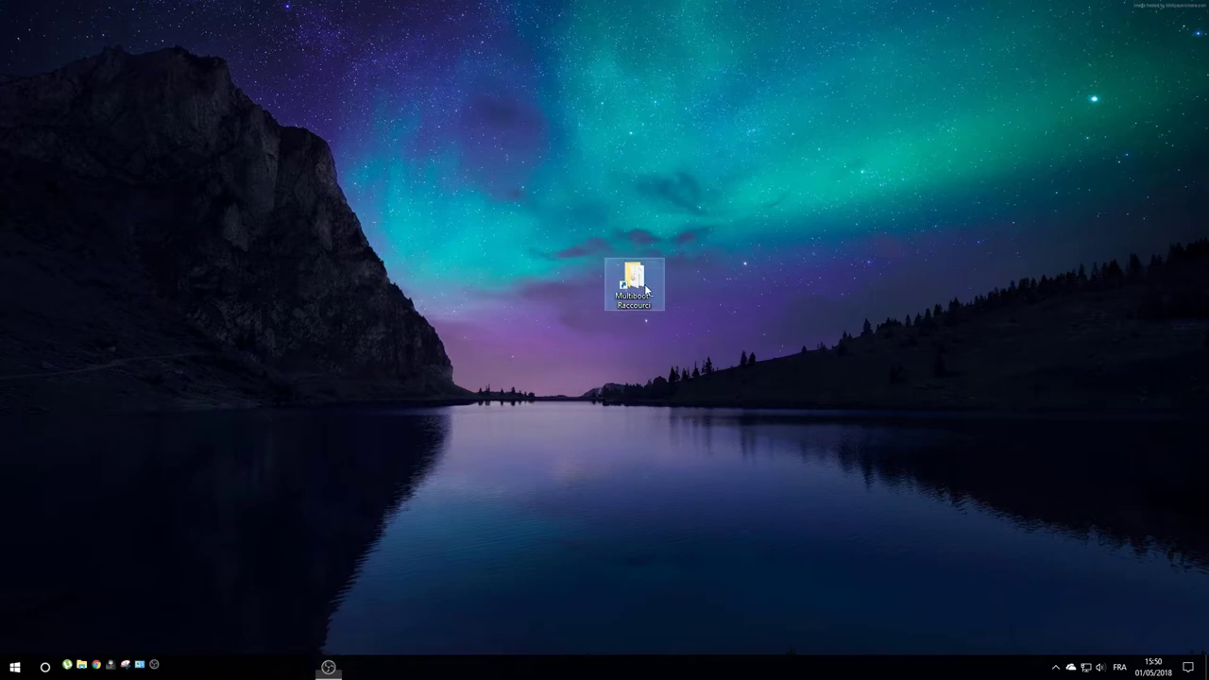
double_click(646, 289)
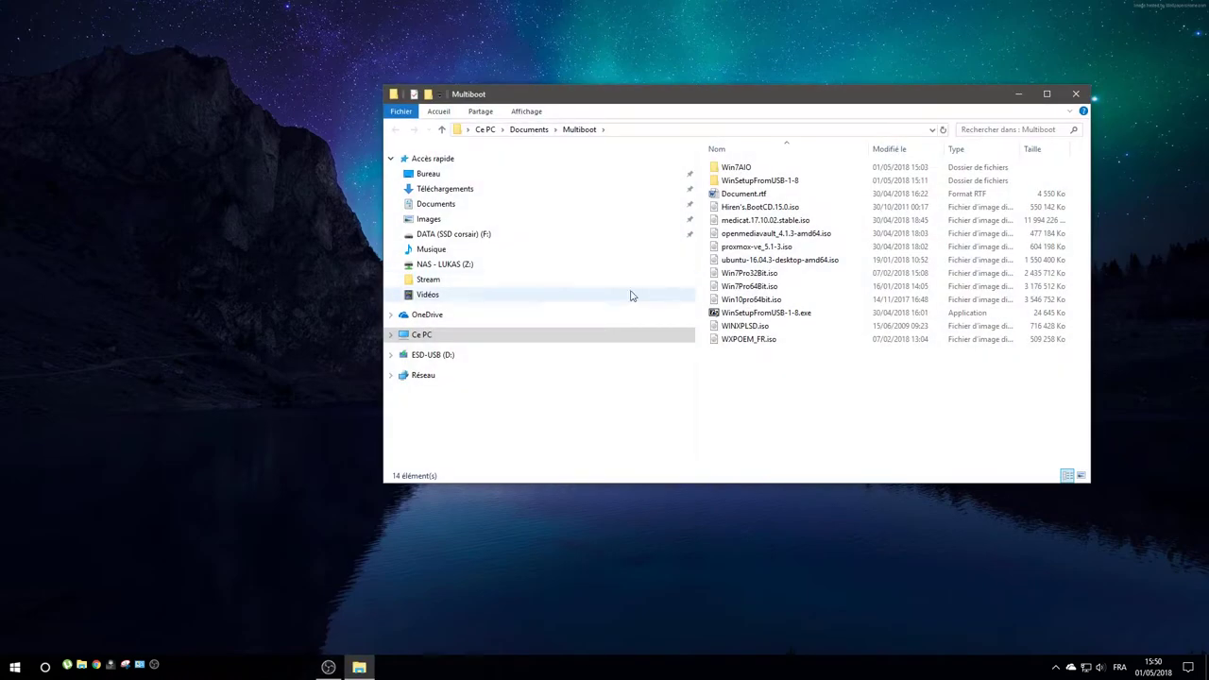
double_click(715, 95)
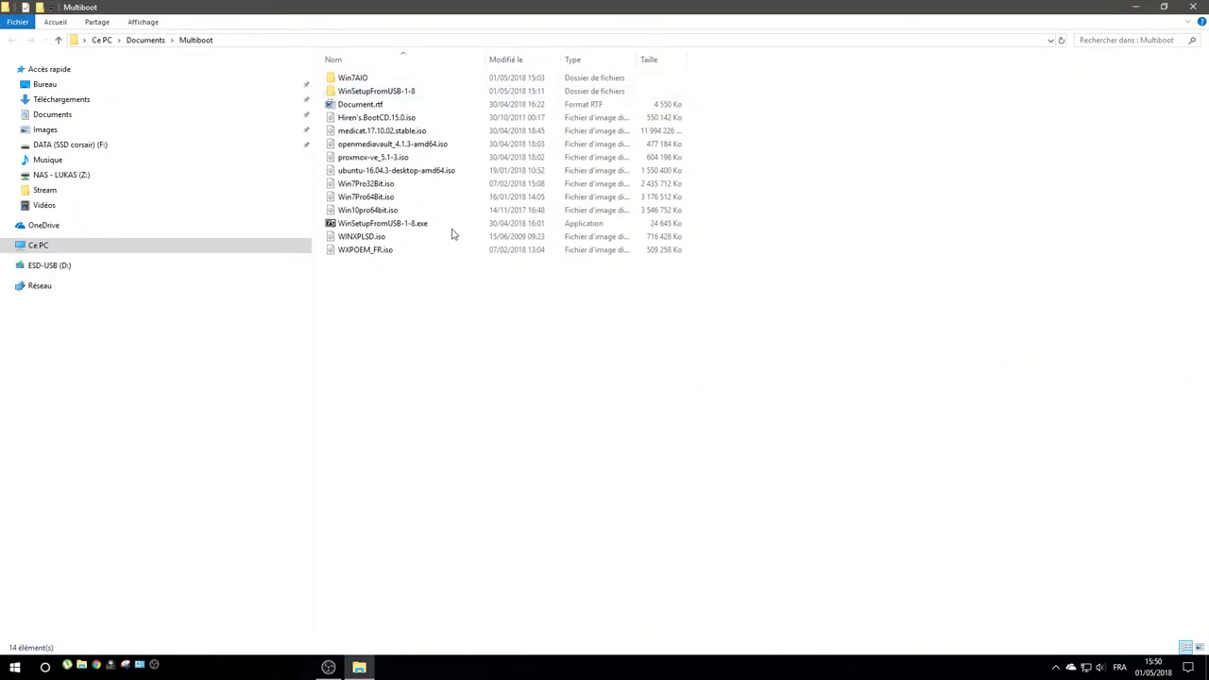
click(369, 92)
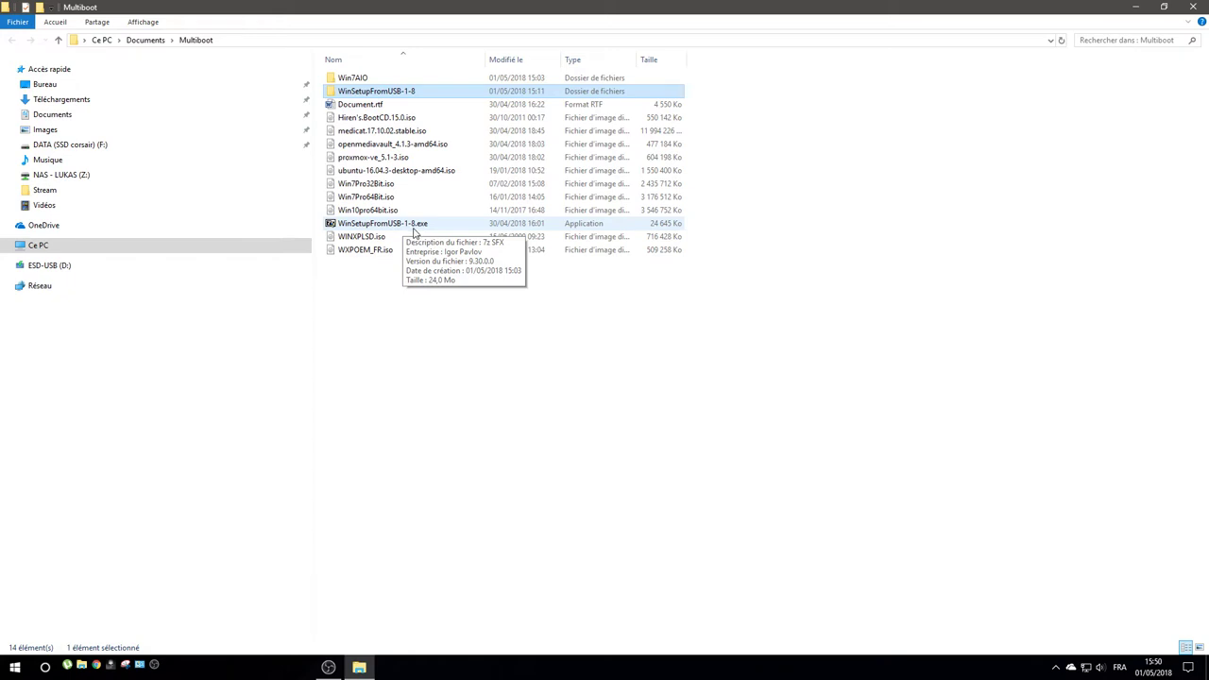
click(390, 224)
click(475, 289)
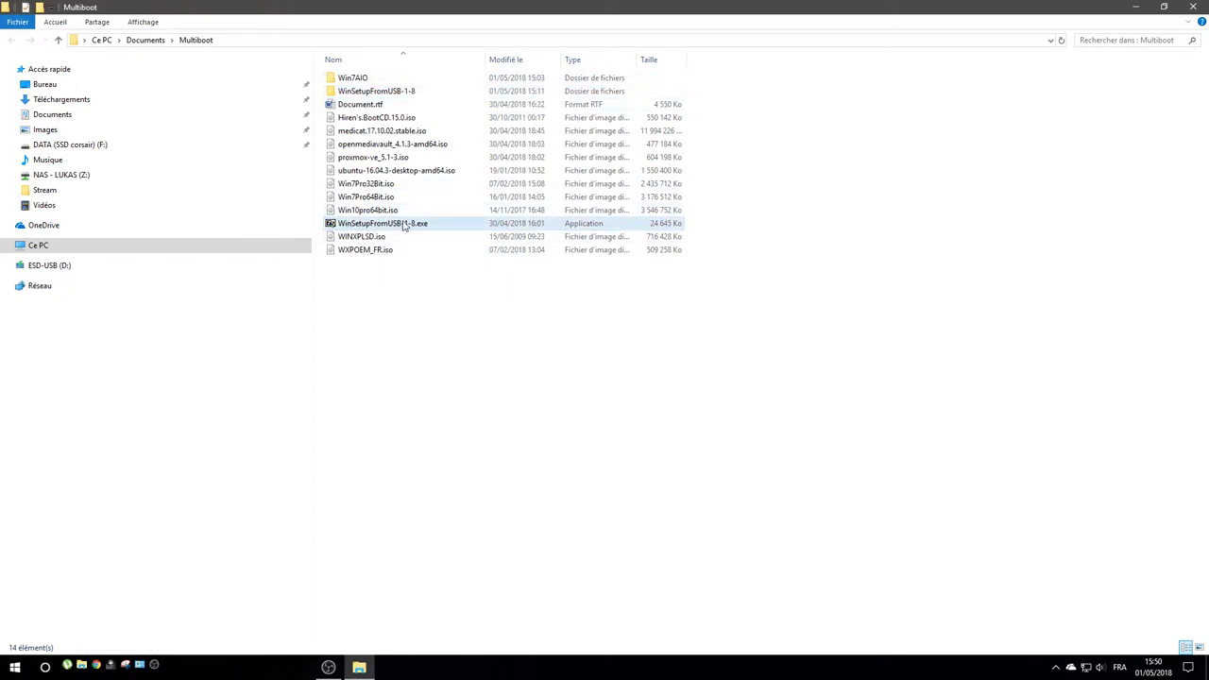
Launch WinSetupFromUSB_1-8_x64.exe from the WinSetupFromUSB-1-8 folder and move its window clear of the file list
double_click(379, 93)
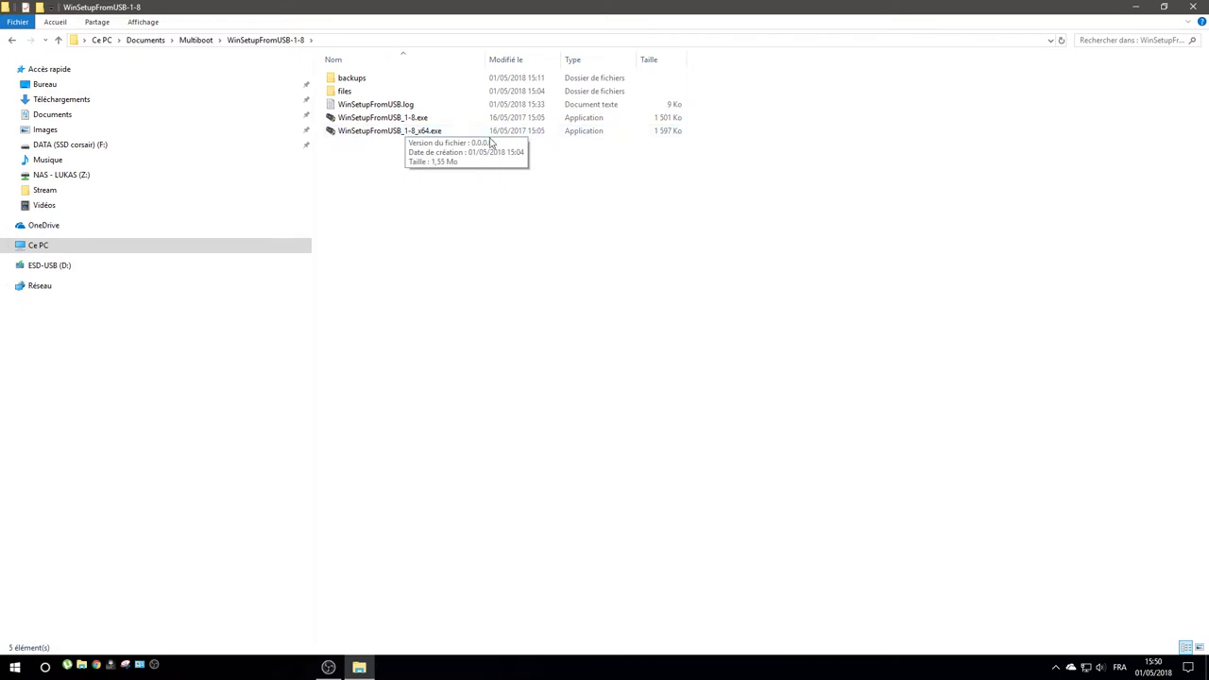
click(396, 118)
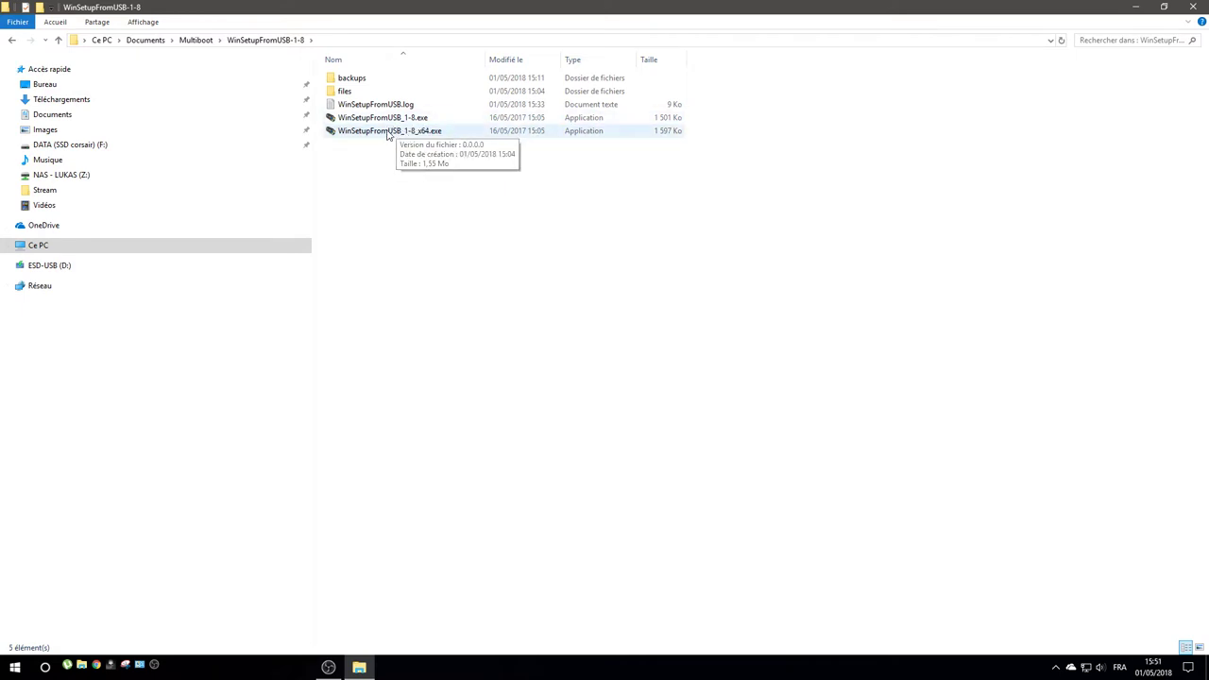
click(408, 130)
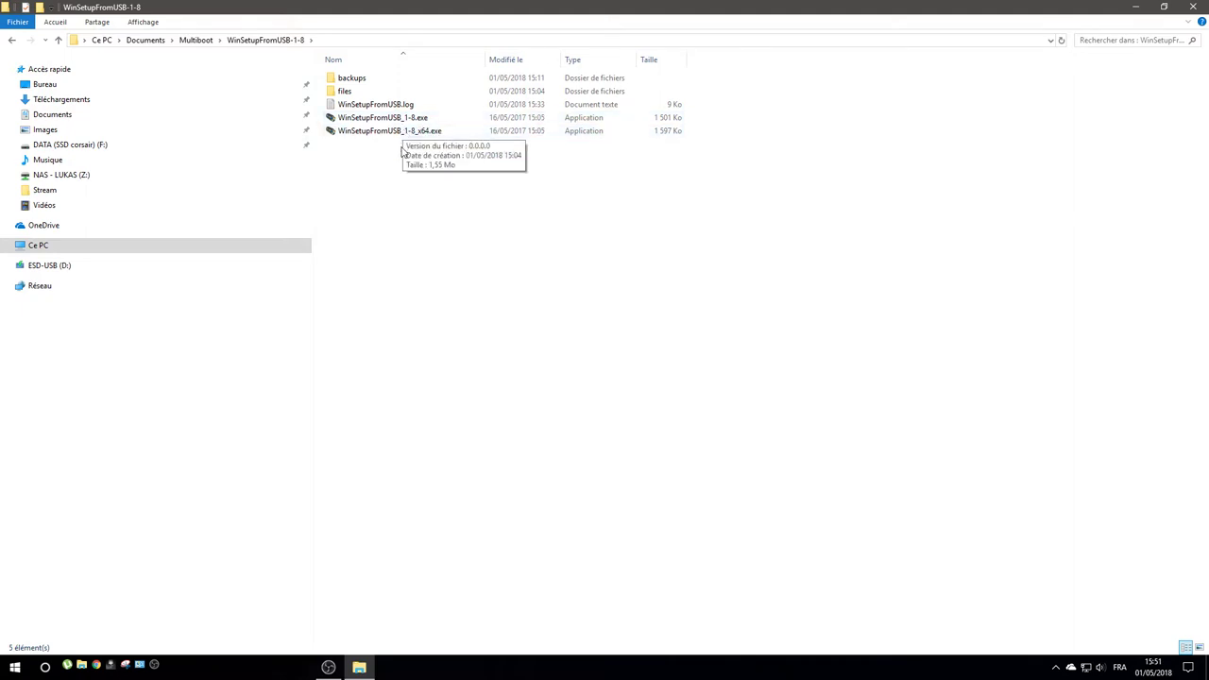
double_click(426, 135)
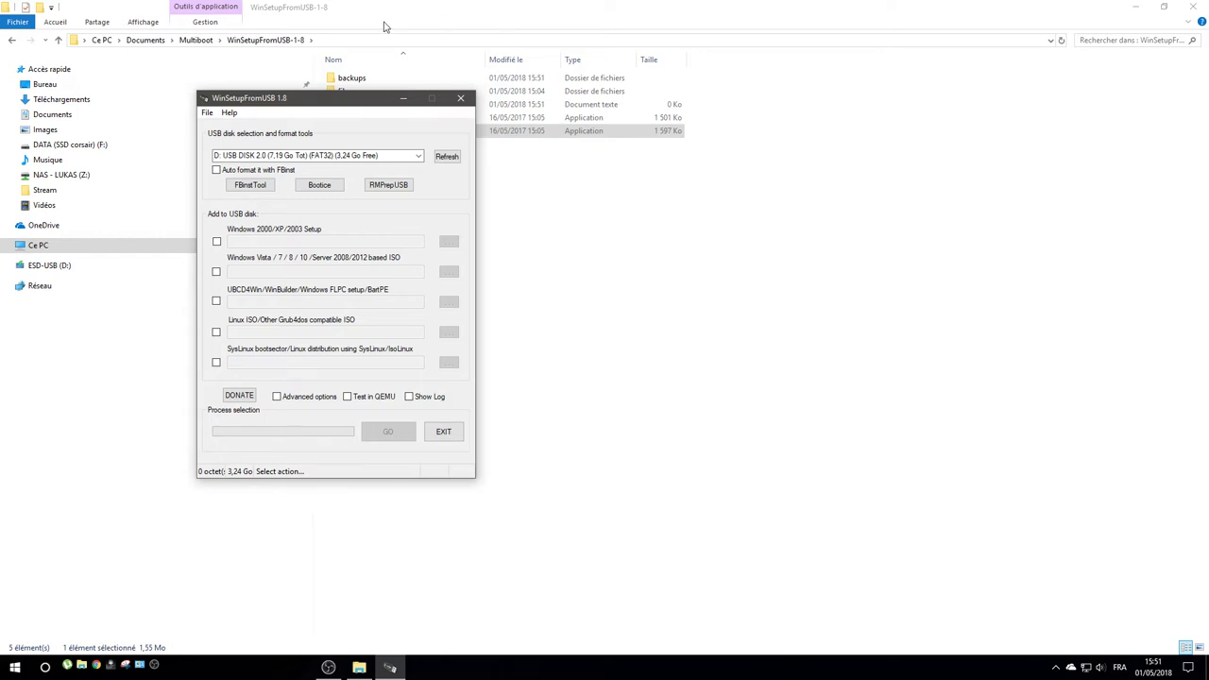
drag(284, 100, 614, 110)
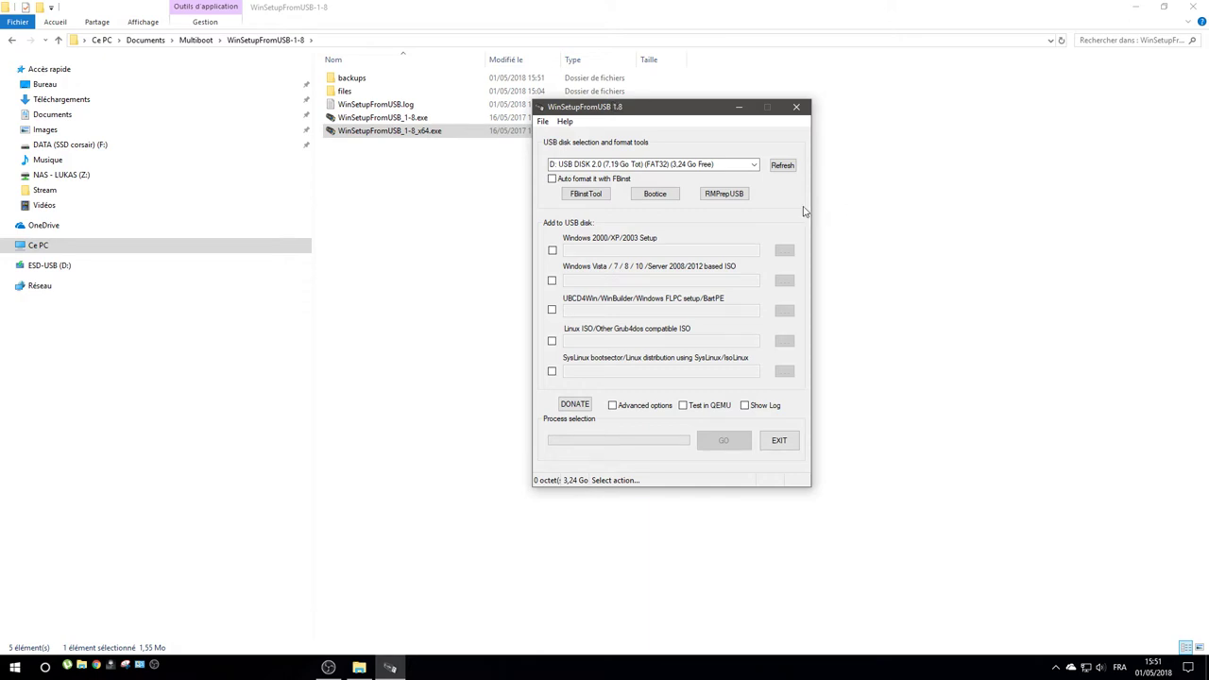
Enable automatic FBinst formatting of the USB disk, check the medicat ISO in the Multiboot folder, and set the format to NTFS
click(552, 178)
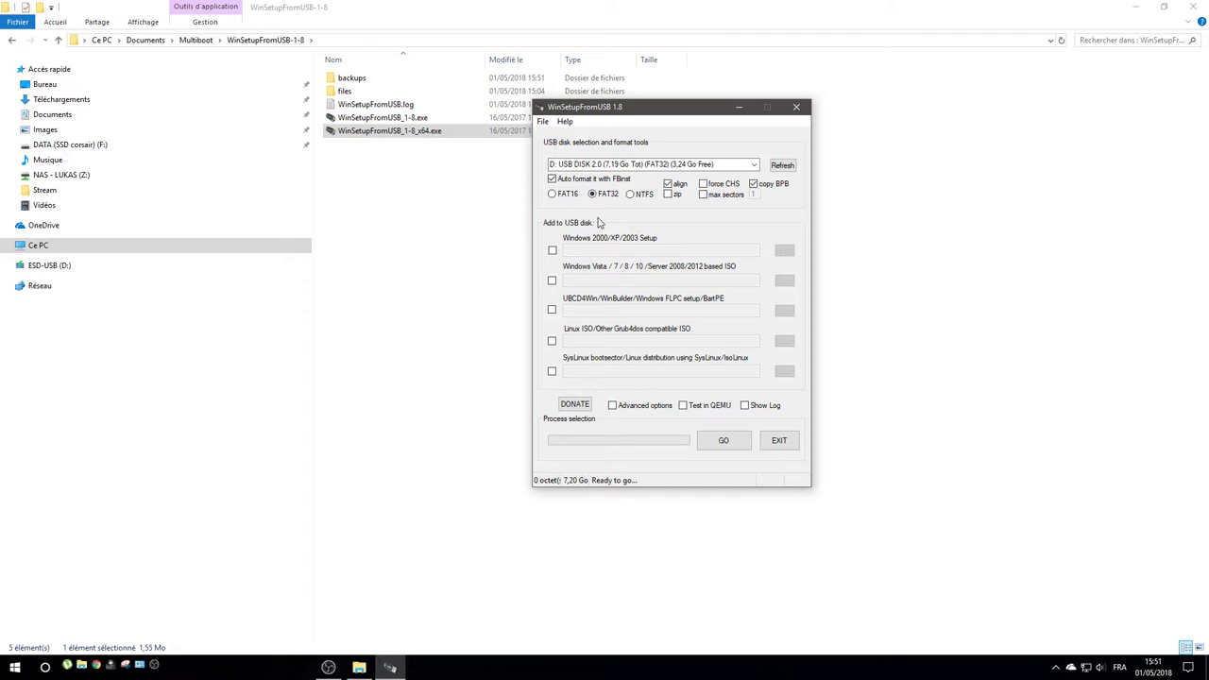
click(199, 41)
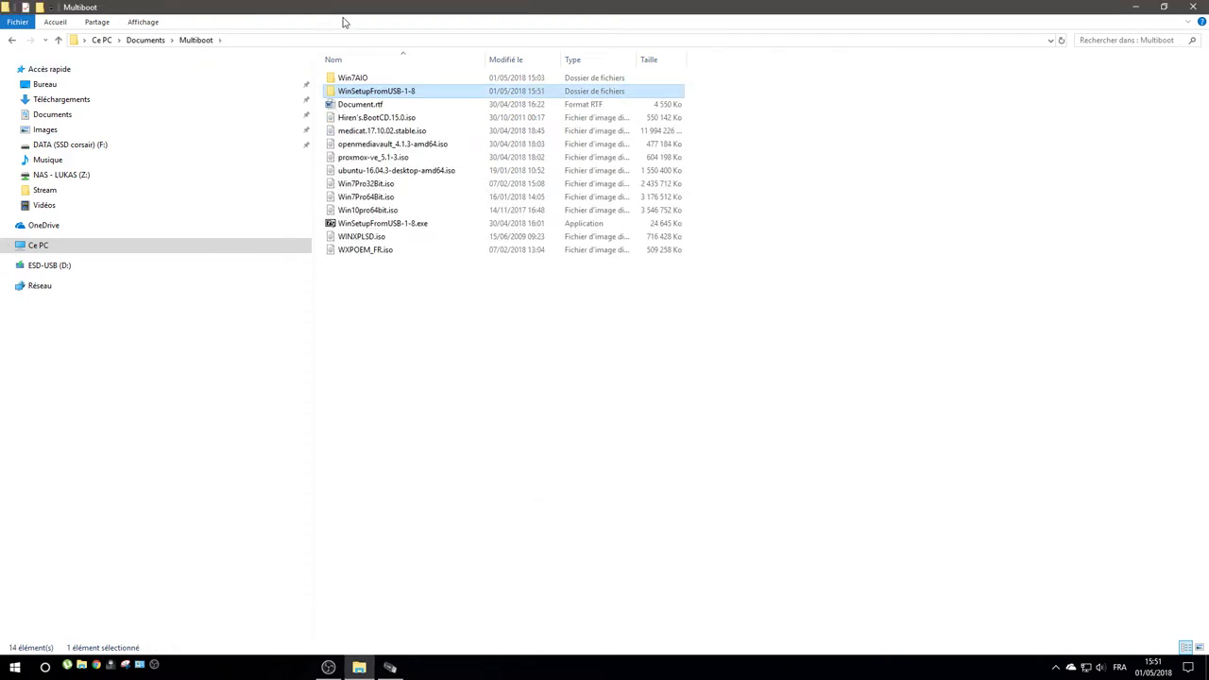
click(425, 130)
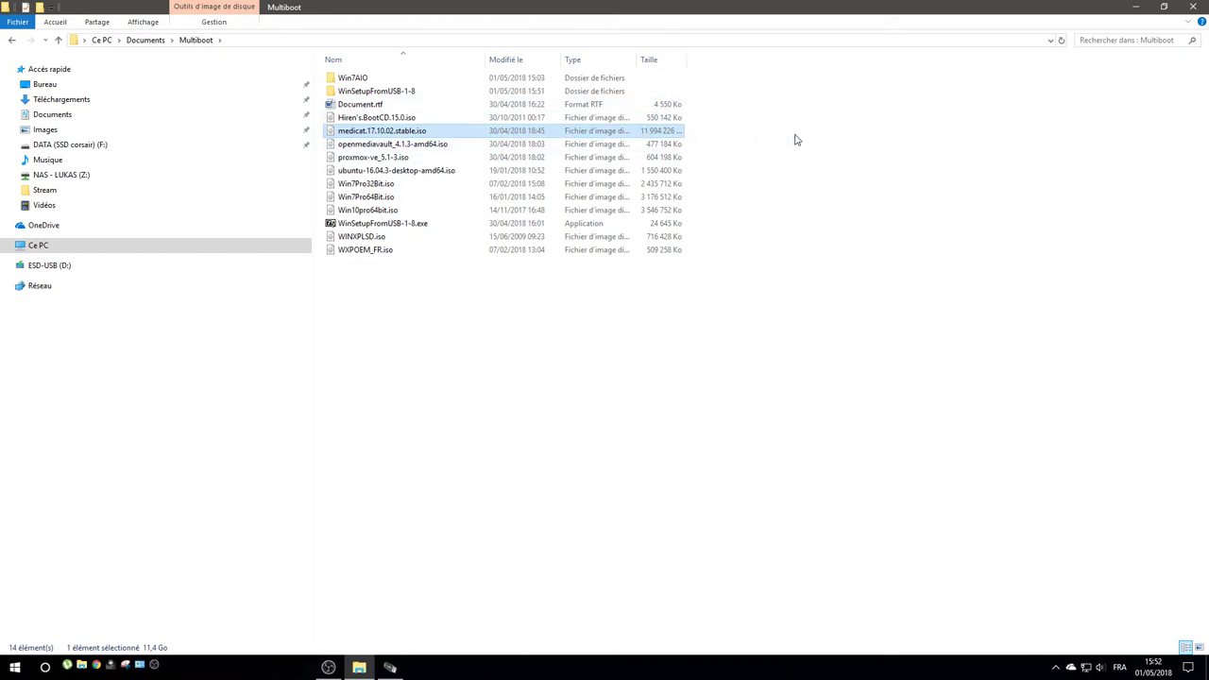
click(390, 669)
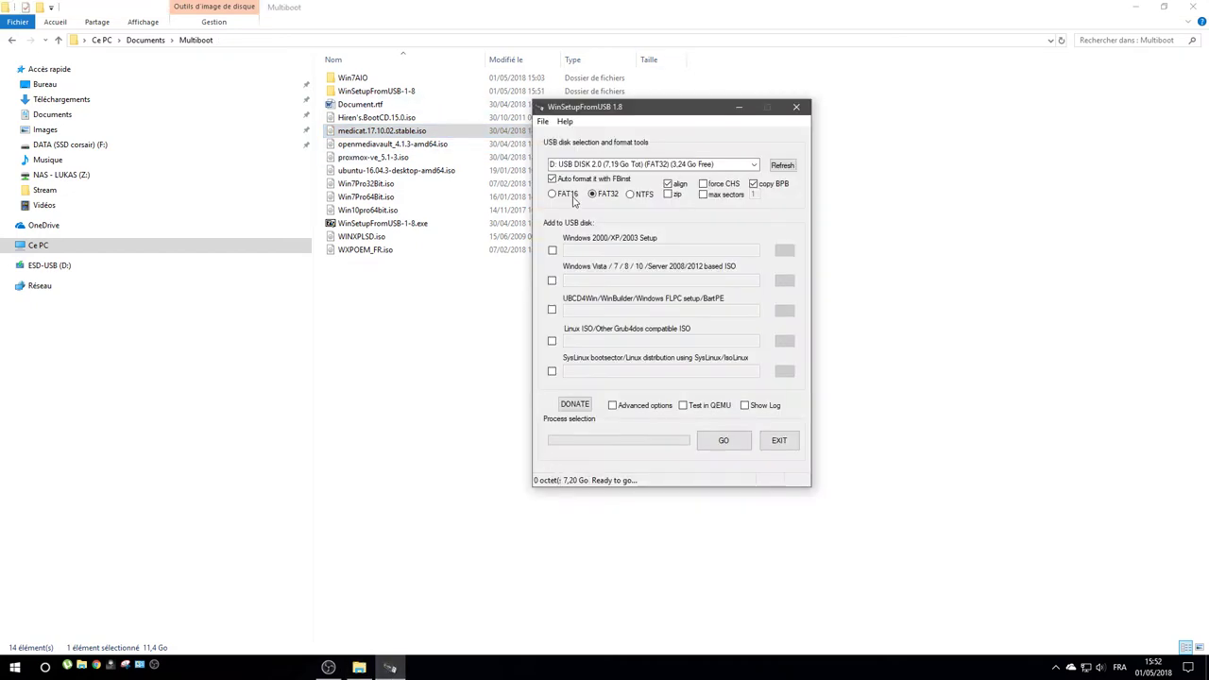
click(632, 197)
Switch to Chrome with a new browser window
click(98, 666)
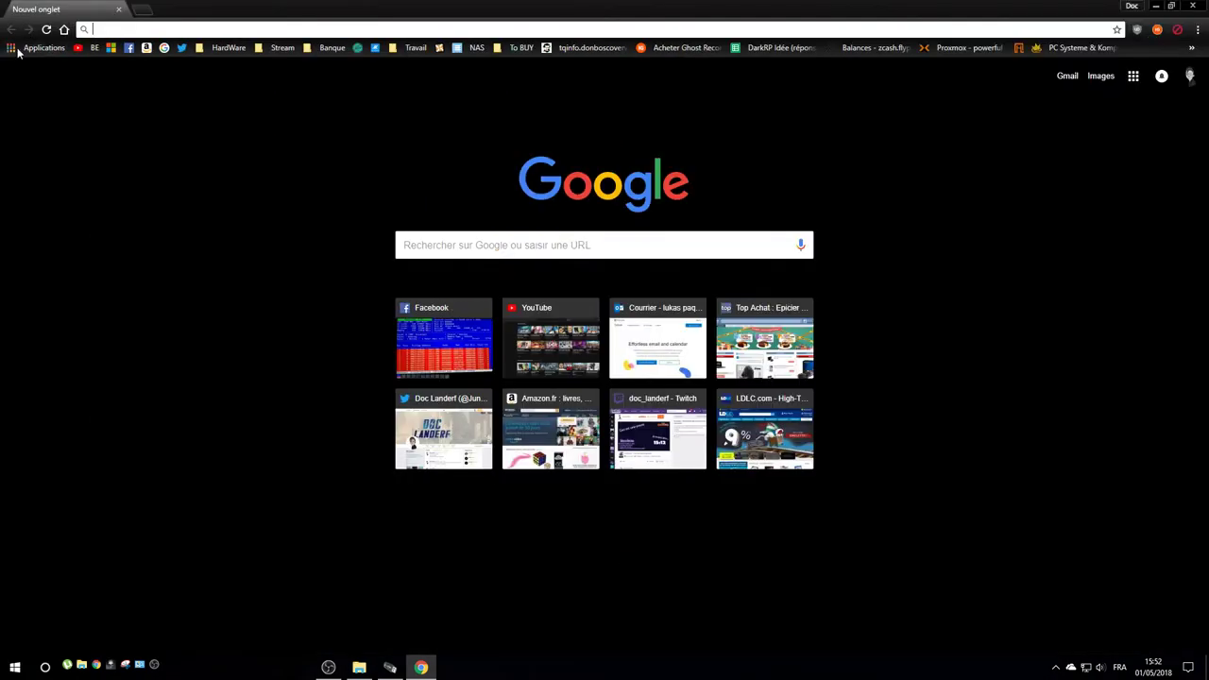
text(doemaarnietfz)
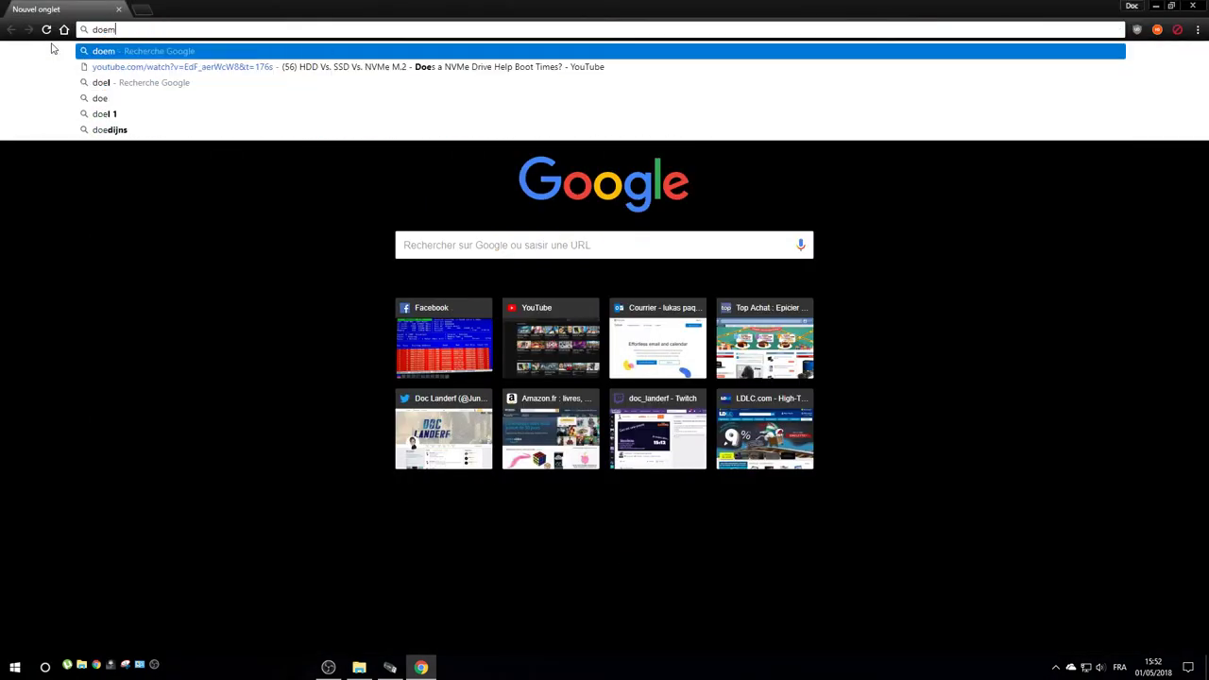
key(BackSpace)
key(BackSpace)
key(BackSpace)
key(BackSpace)
key(BackSpace)
key(BackSpace)
key(BackSpace)
key(BackSpace)
key(BackSpace)
key(BackSpace)
key(BackSpace)
key(BackSpace)
key(BackSpace)
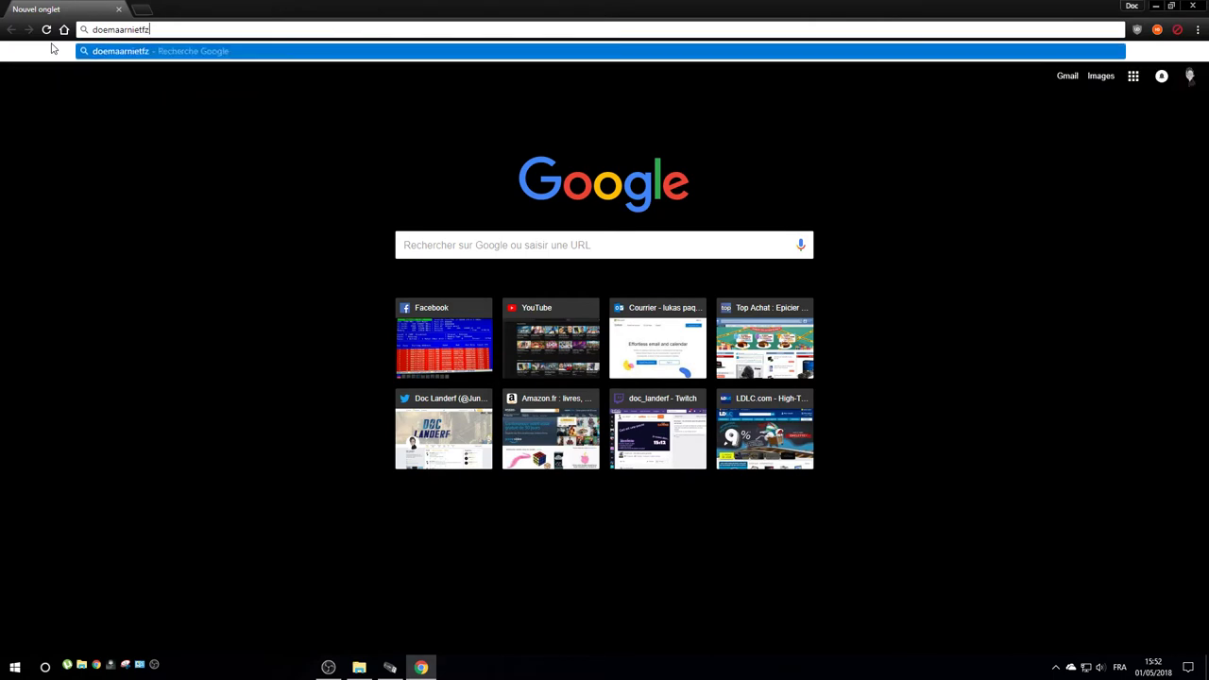
Search Google for "formatage ntfs vs fat32"
text(formatage)
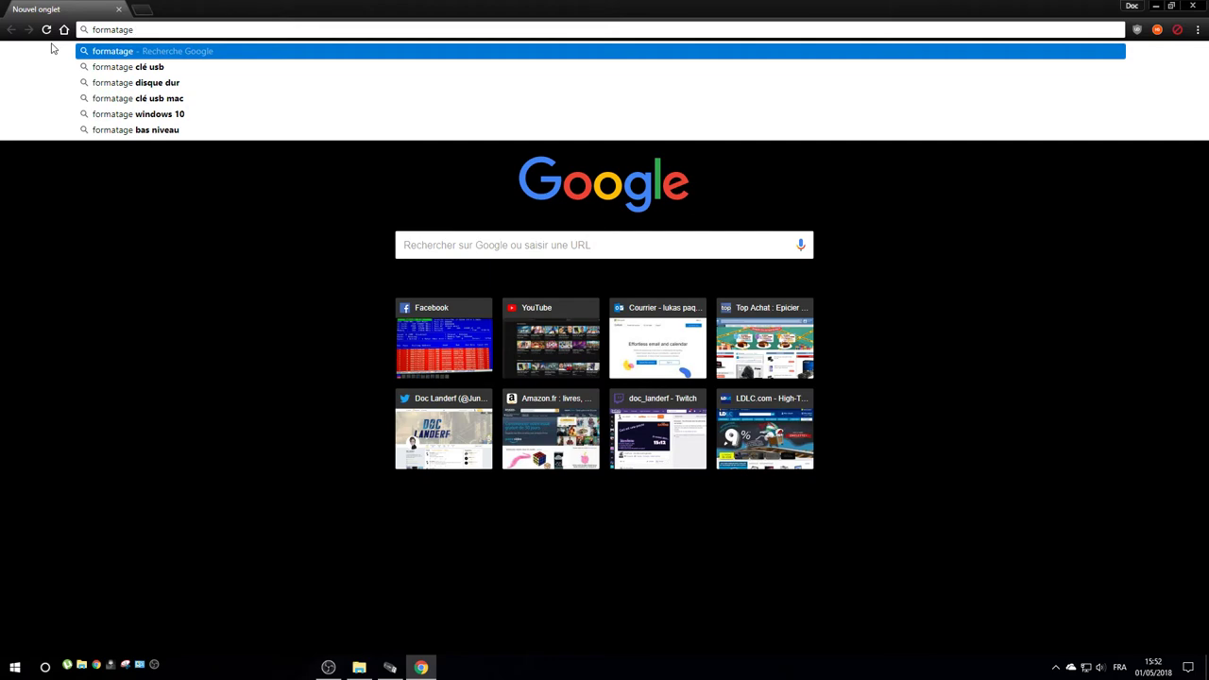
text( ntfs vs )
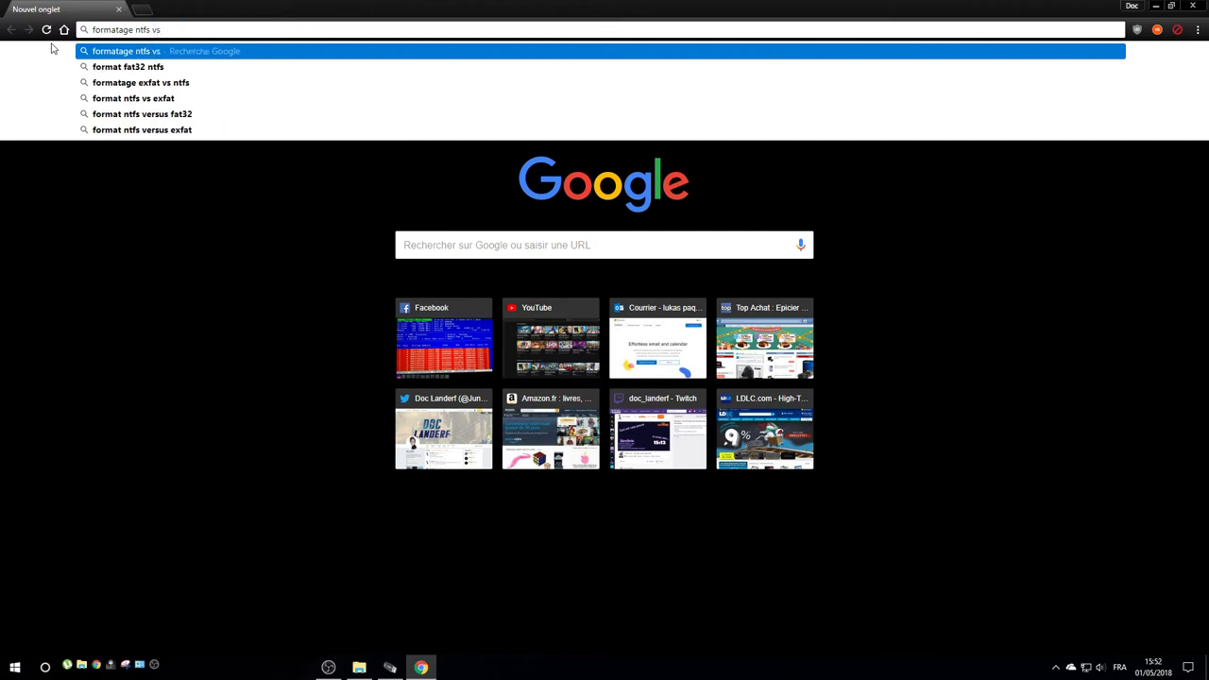
text(fat32)
key(Return)
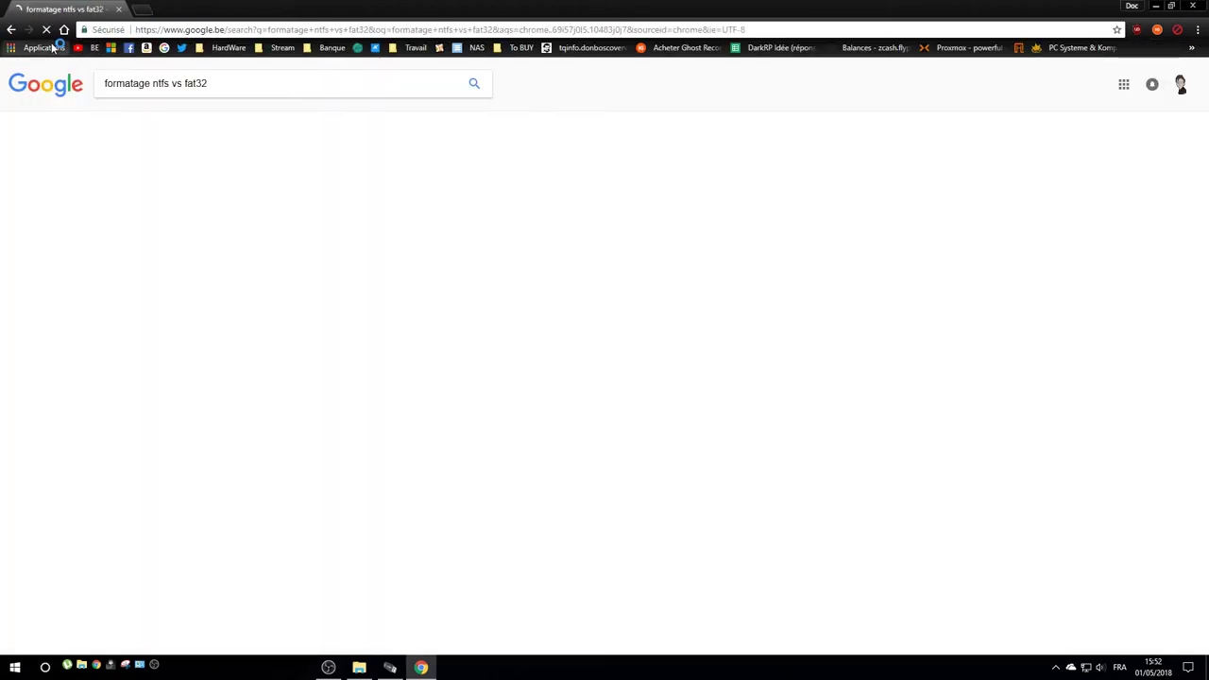
Replace "formatage" with "limite" in the Google query and run the search again
double_click(141, 84)
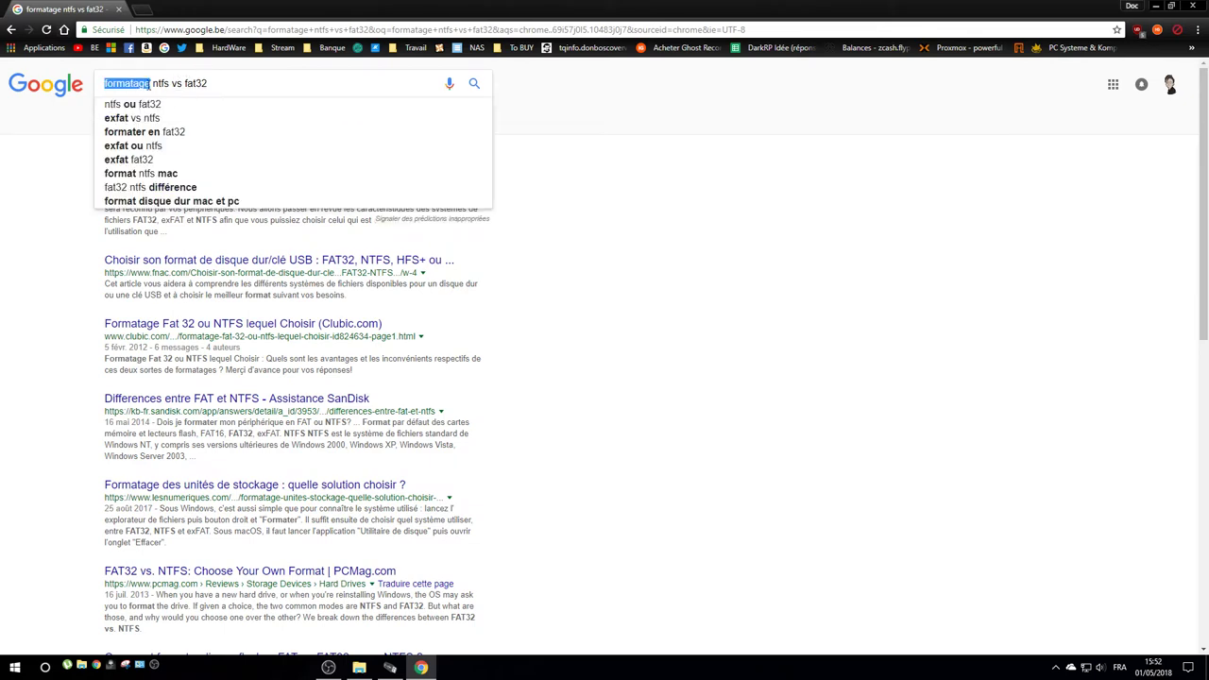
text(limite)
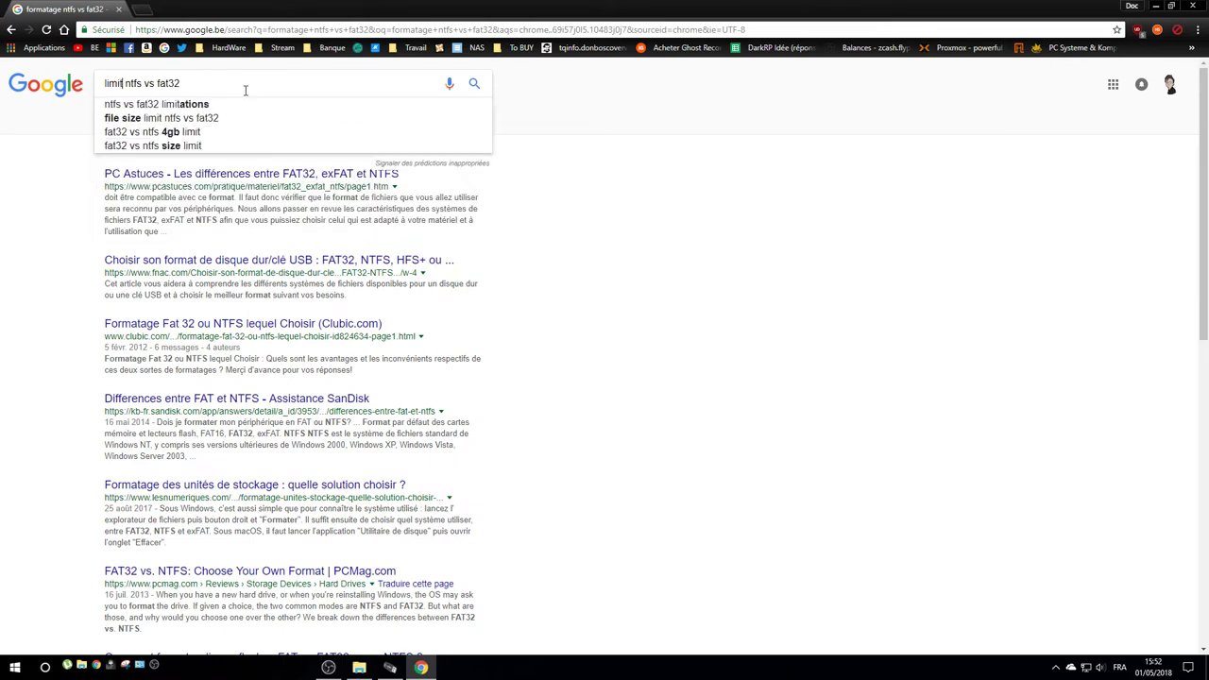
key(Return)
Remove "vs" from the query and search for "limite ntfs fat32"
click(243, 91)
key(Left)
key(Left)
key(Left)
key(Left)
key(Left)
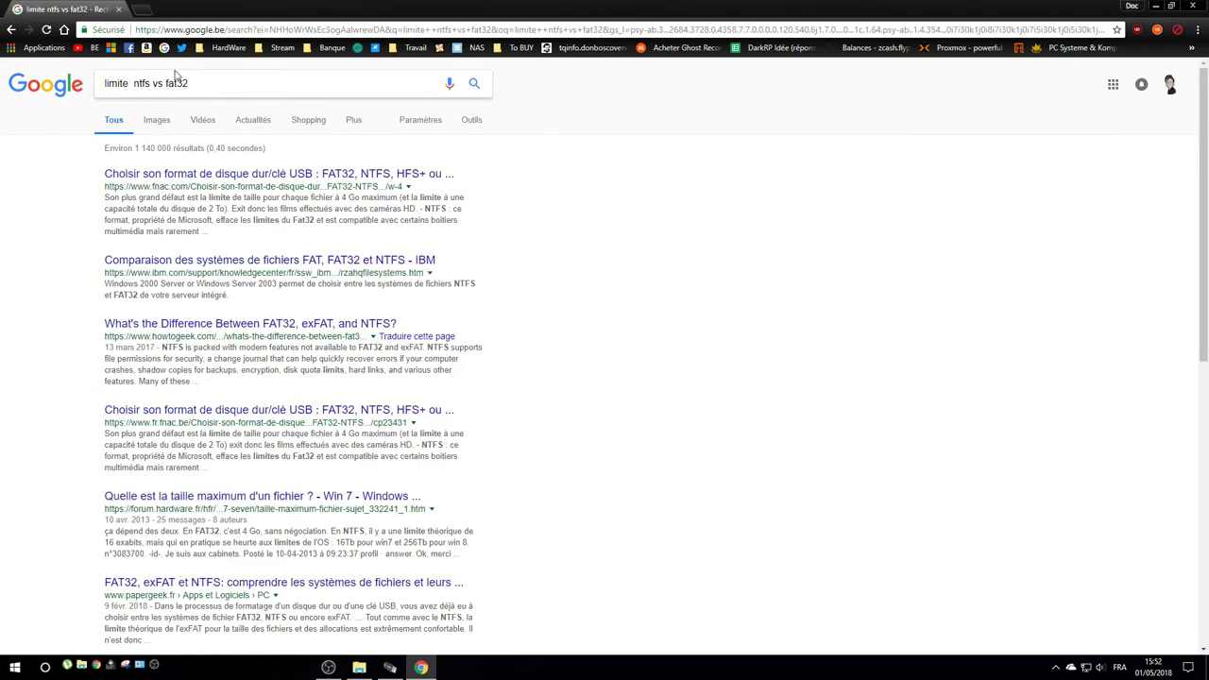
key(BackSpace)
key(BackSpace)
key(BackSpace)
key(Return)
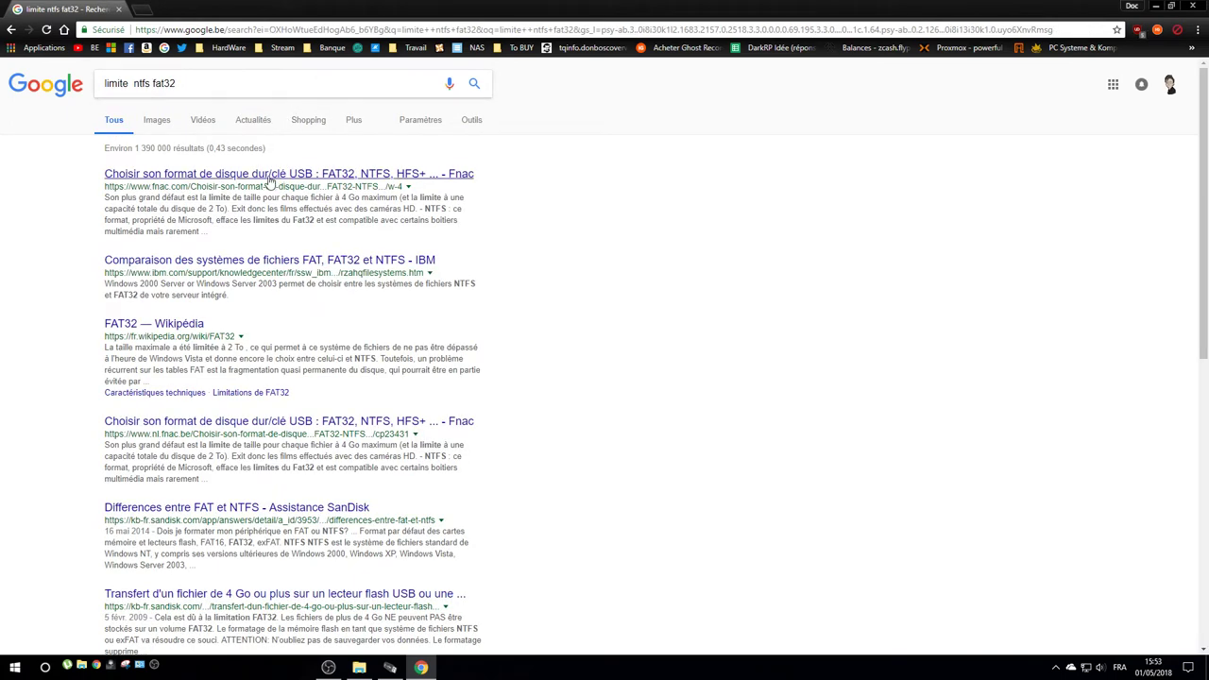
View the French Wikipedia article on FAT32 from the results and close the browser
click(178, 327)
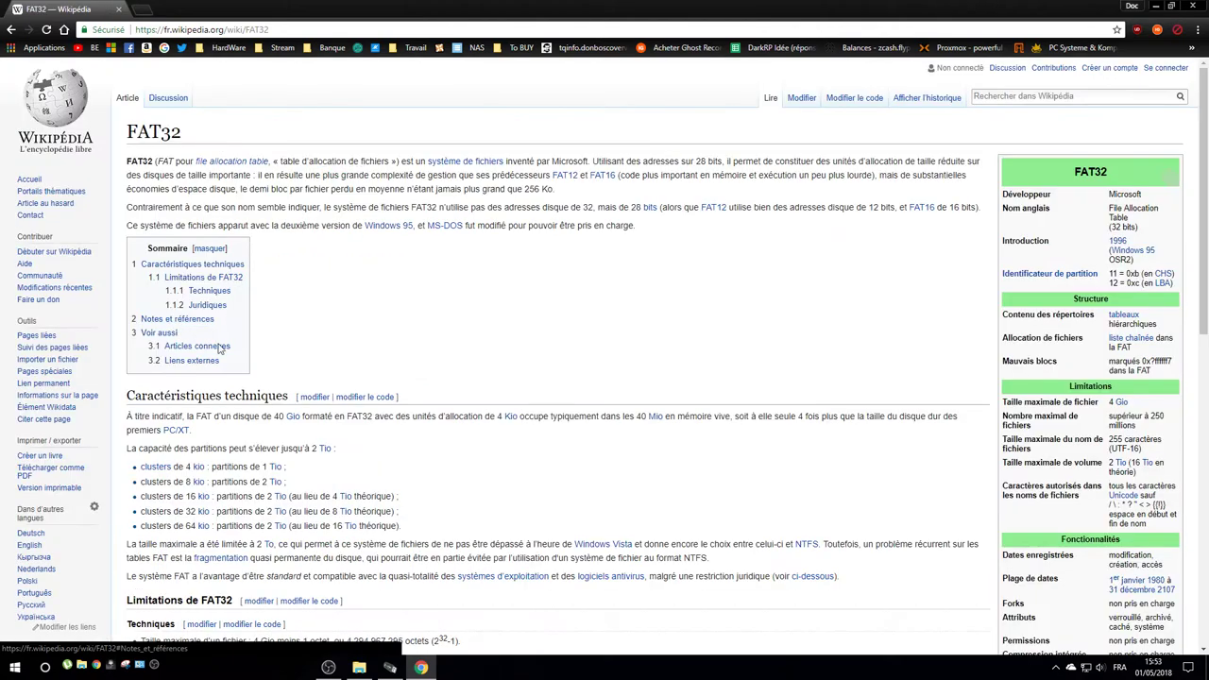
click(1197, 7)
Open 180501_Rapport WinSetupFromUsb.docx in Word, review its comparison of FAT, FAT32 and NTFS formatting, and close it
click(564, 7)
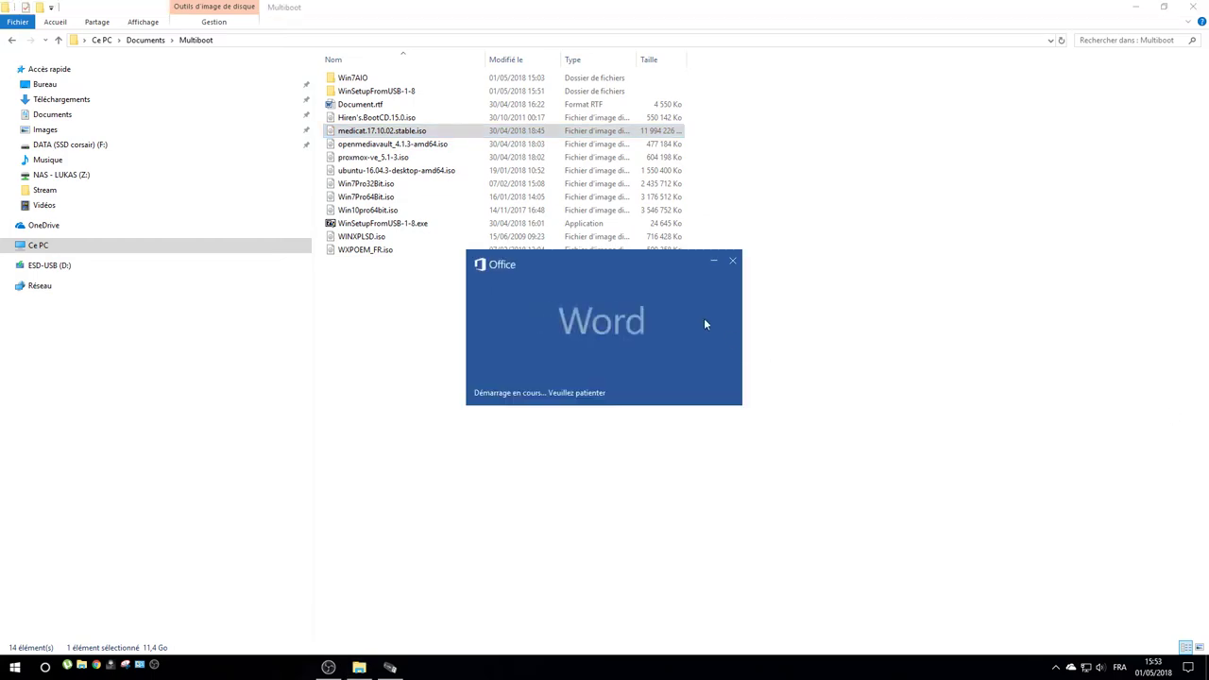
scroll(677, 334, down, 15)
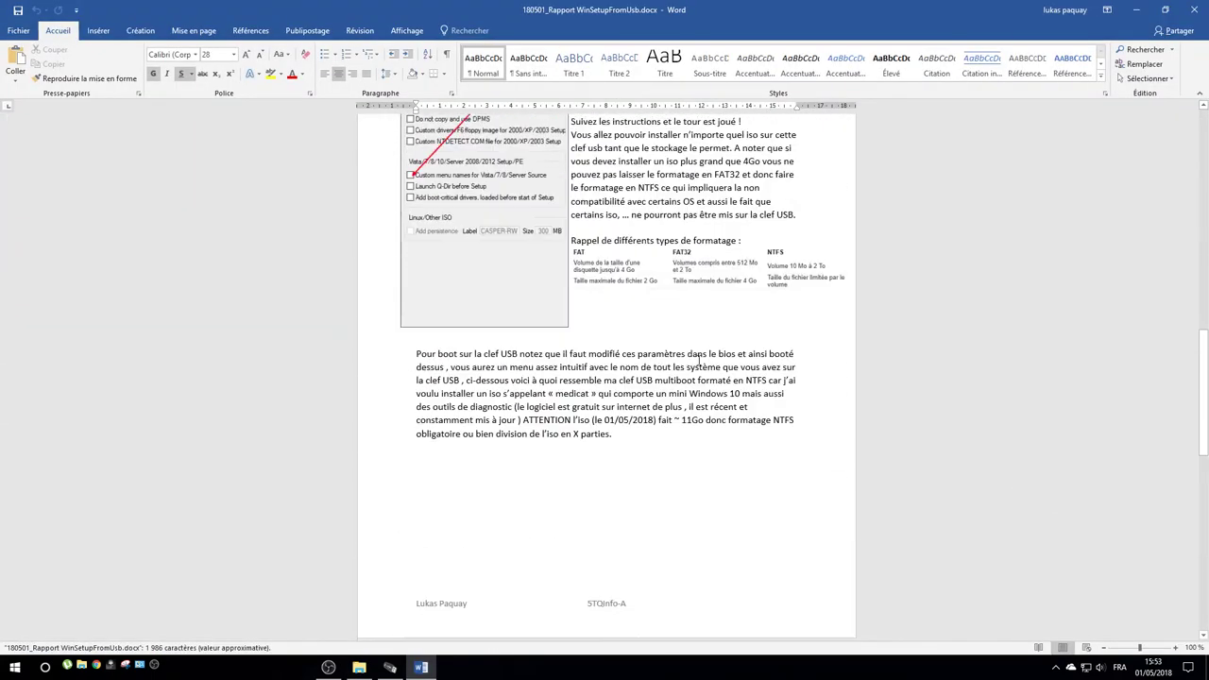
double_click(580, 7)
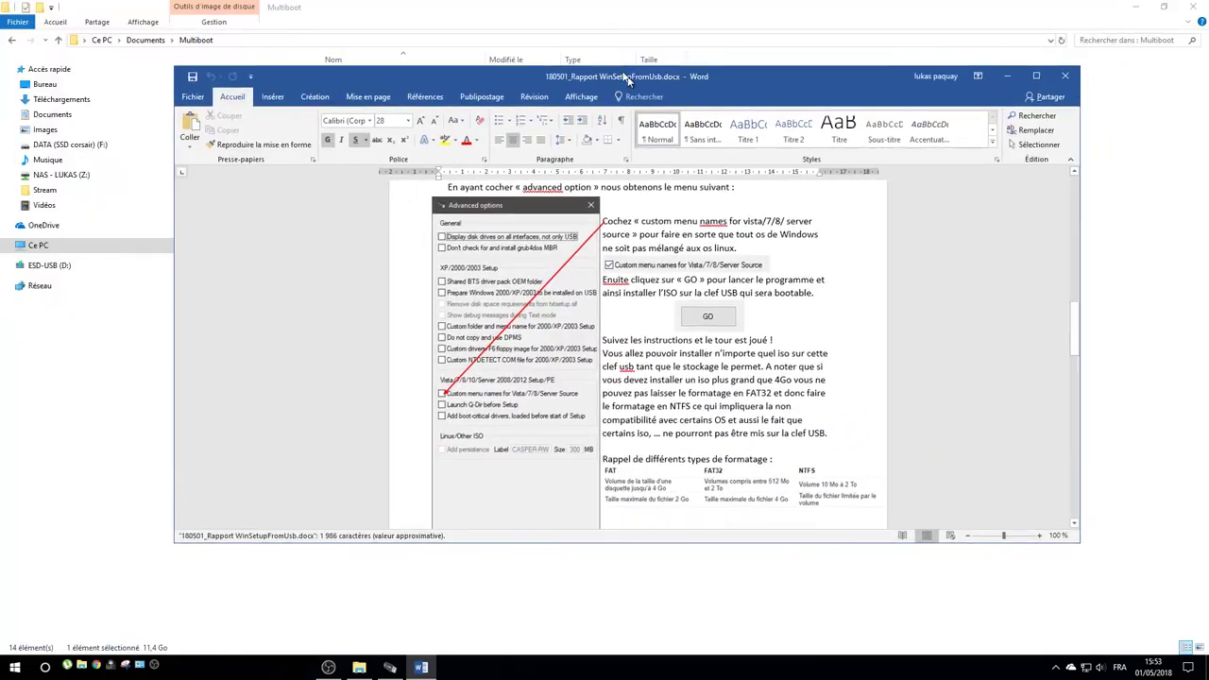
double_click(580, 7)
mouse_move(580, 7)
mouse_down()
mouse_move(737, 286)
mouse_move(583, 4)
mouse_up()
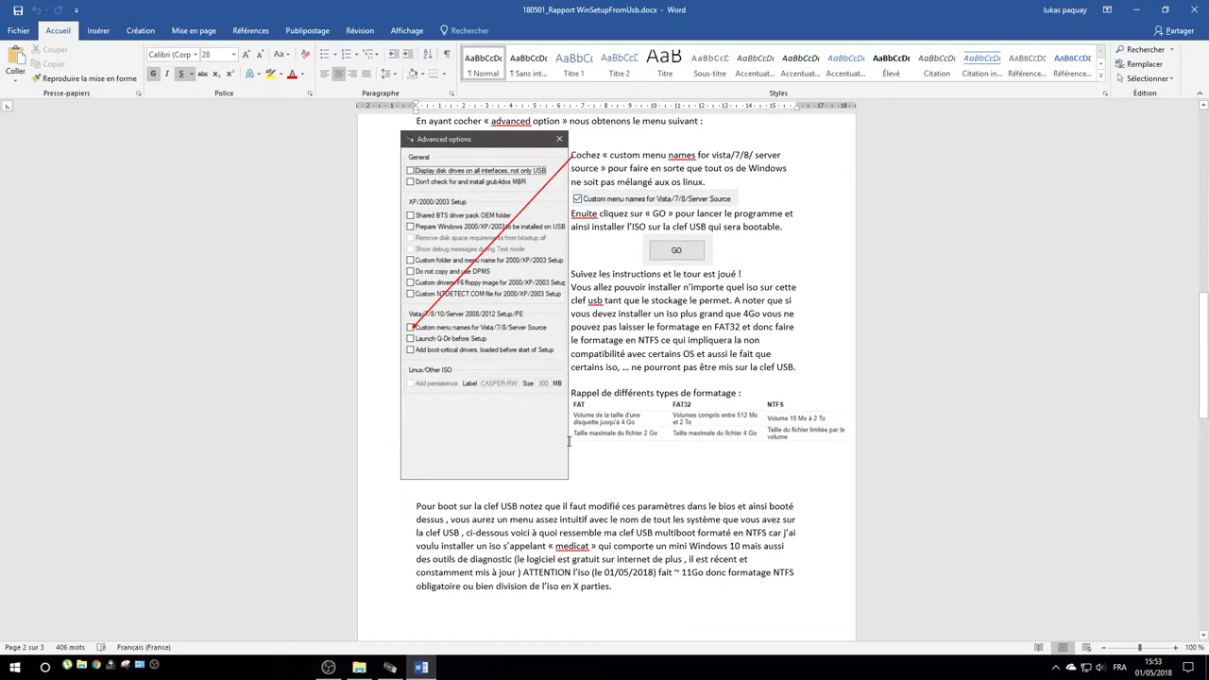
click(327, 666)
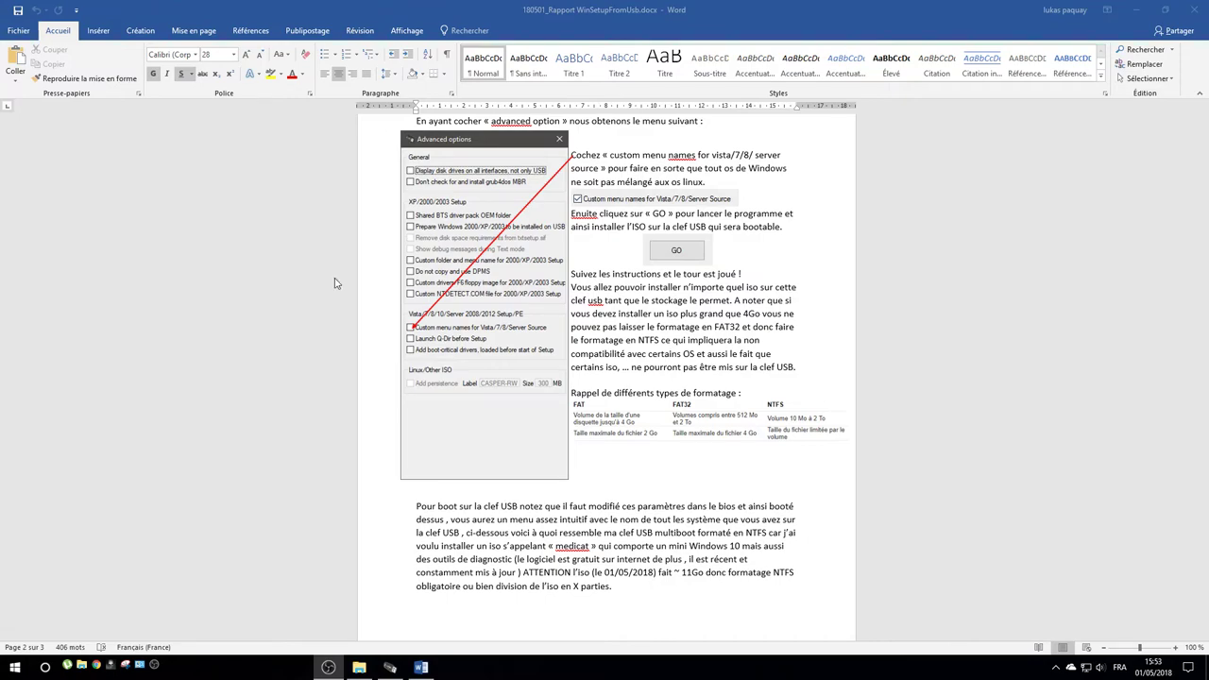
scroll(601, 346, up, 14)
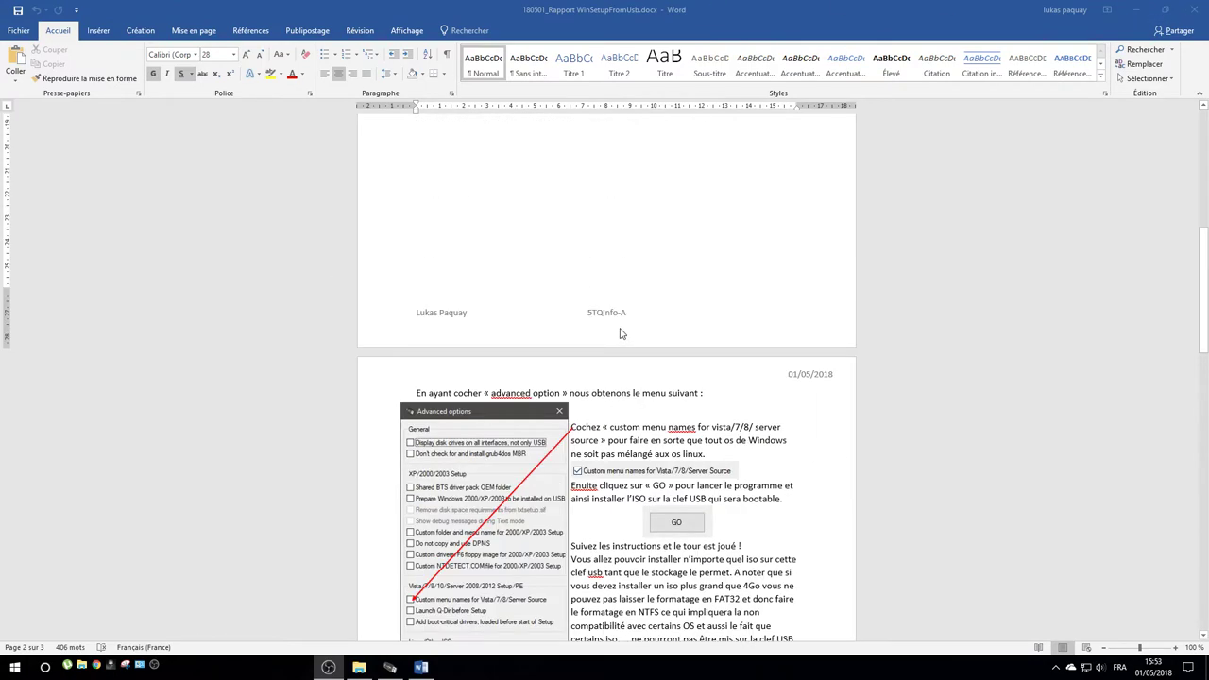
scroll(637, 337, down, 17)
scroll(650, 345, up, 3)
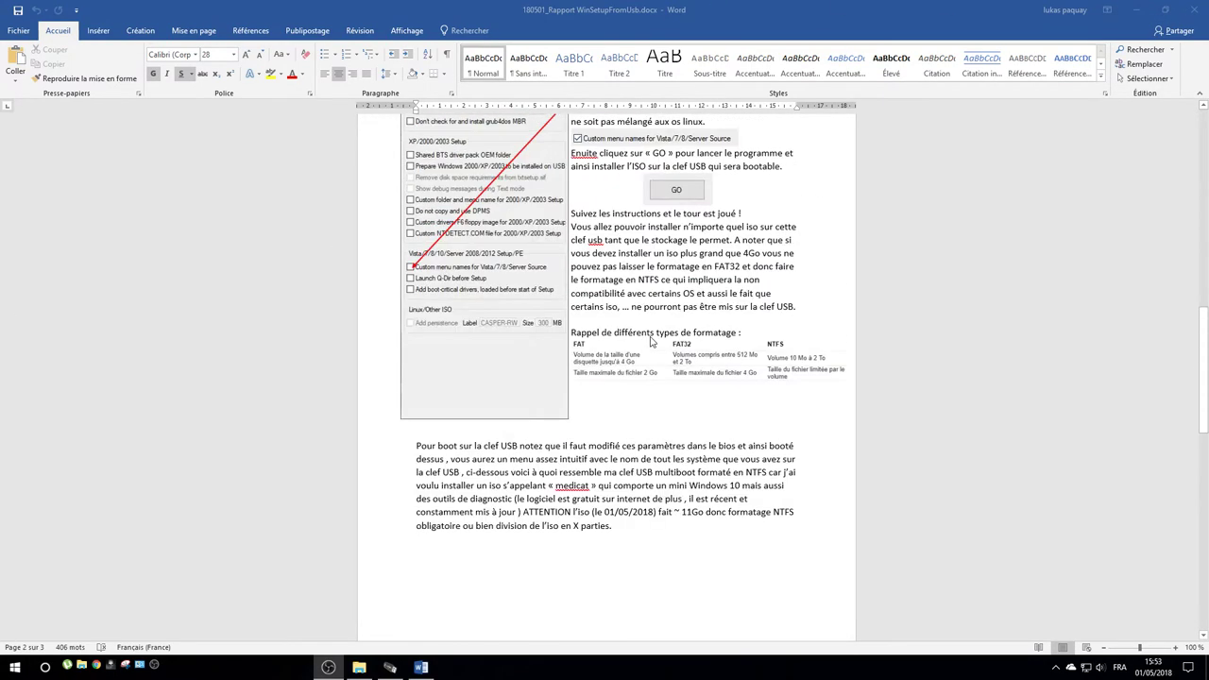
click(1196, 16)
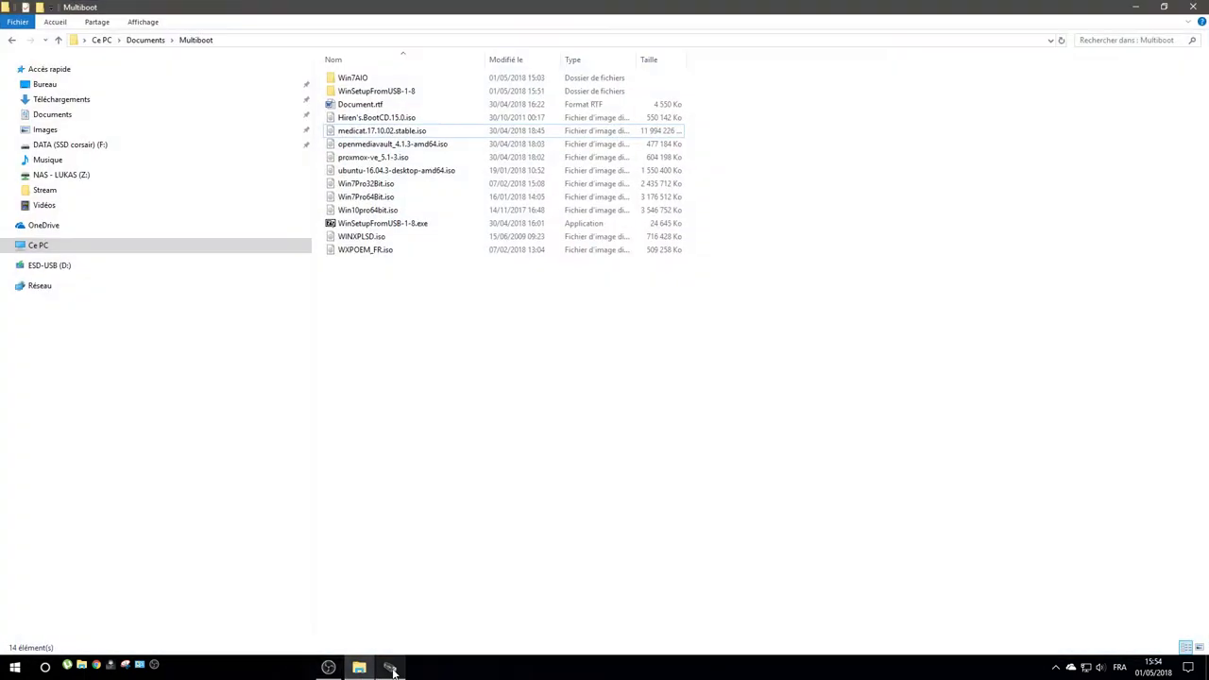
In WinSetupFromUSB, set the format to FAT32 and enable the Windows Vista / 7 / 8 / 10 /Server 2008/2012 based ISO entry
click(390, 668)
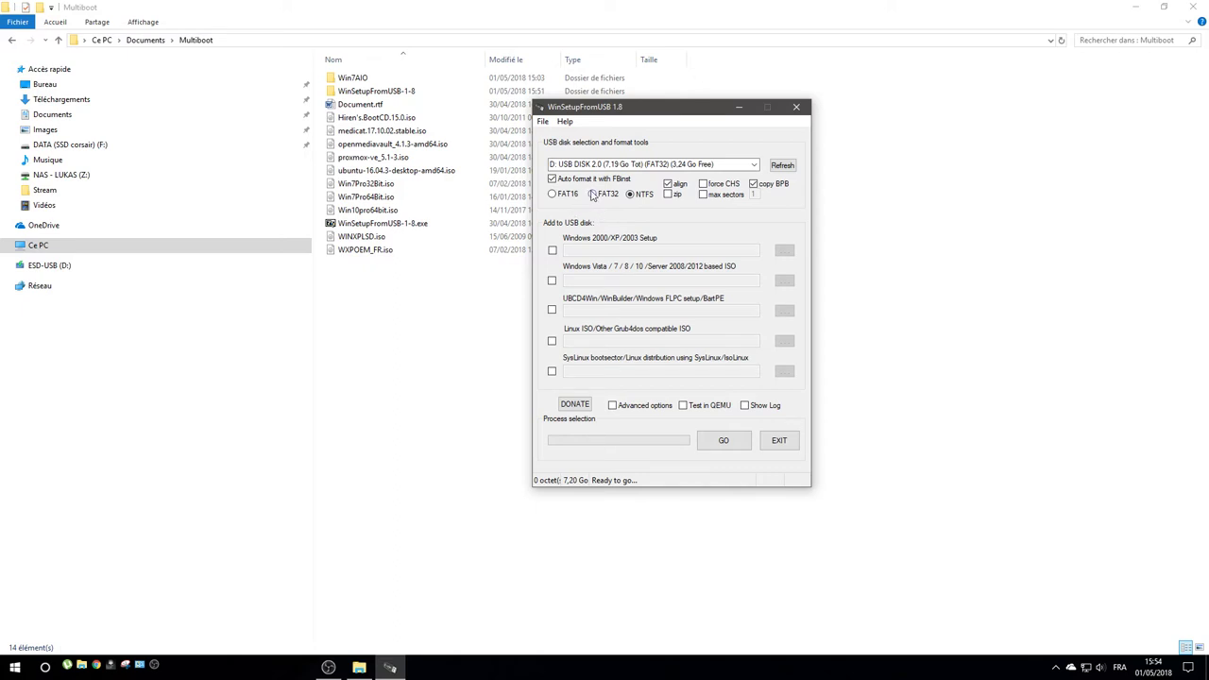
click(593, 195)
click(552, 282)
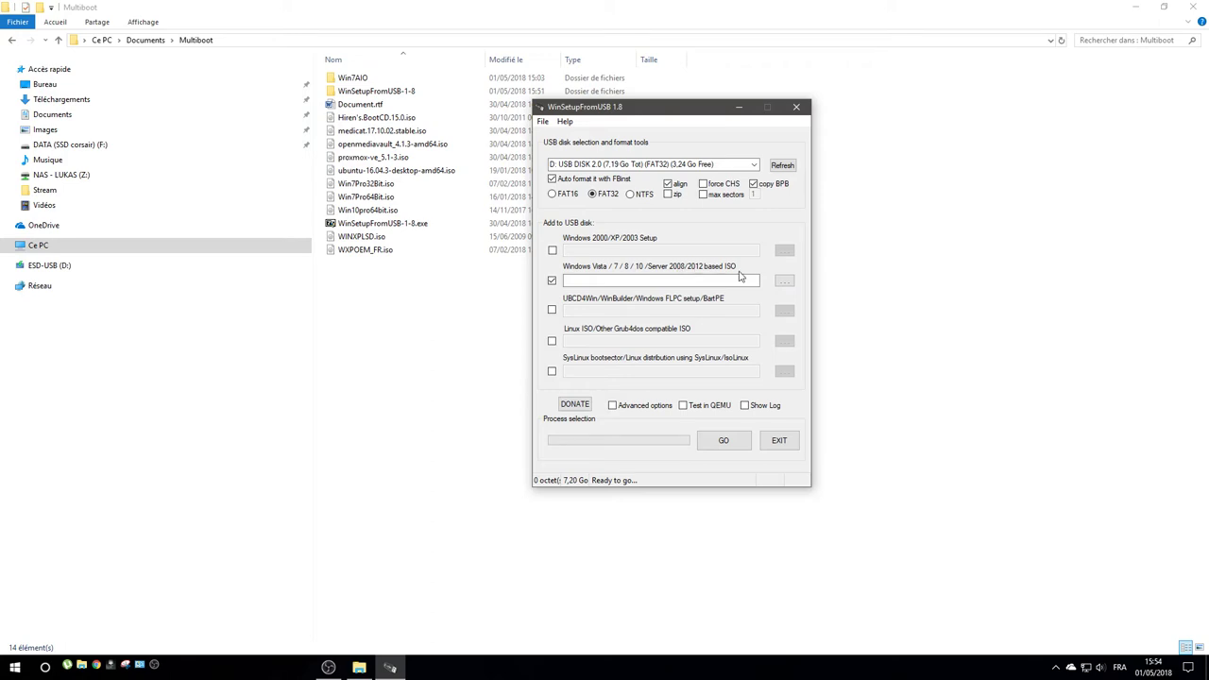
Choose Win7Pro64Bit.iso as the Windows source, enable custom menu names for Vista/7/8/Server Source in the advanced options, and show the log
click(784, 280)
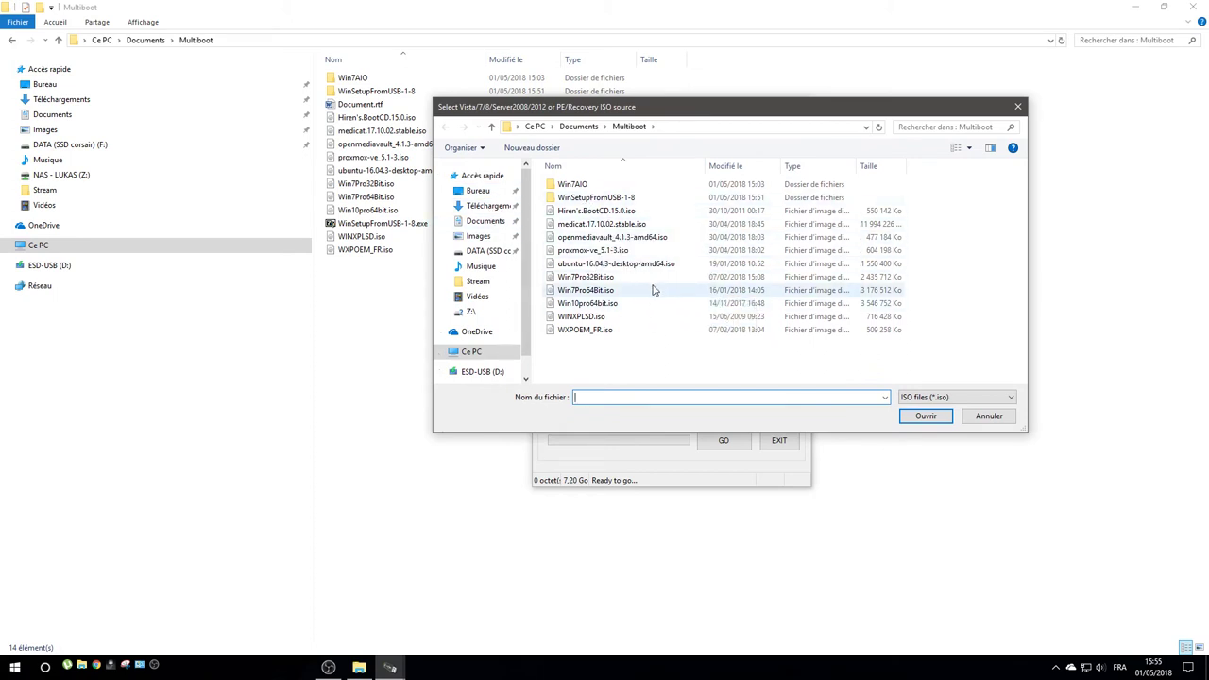
double_click(652, 291)
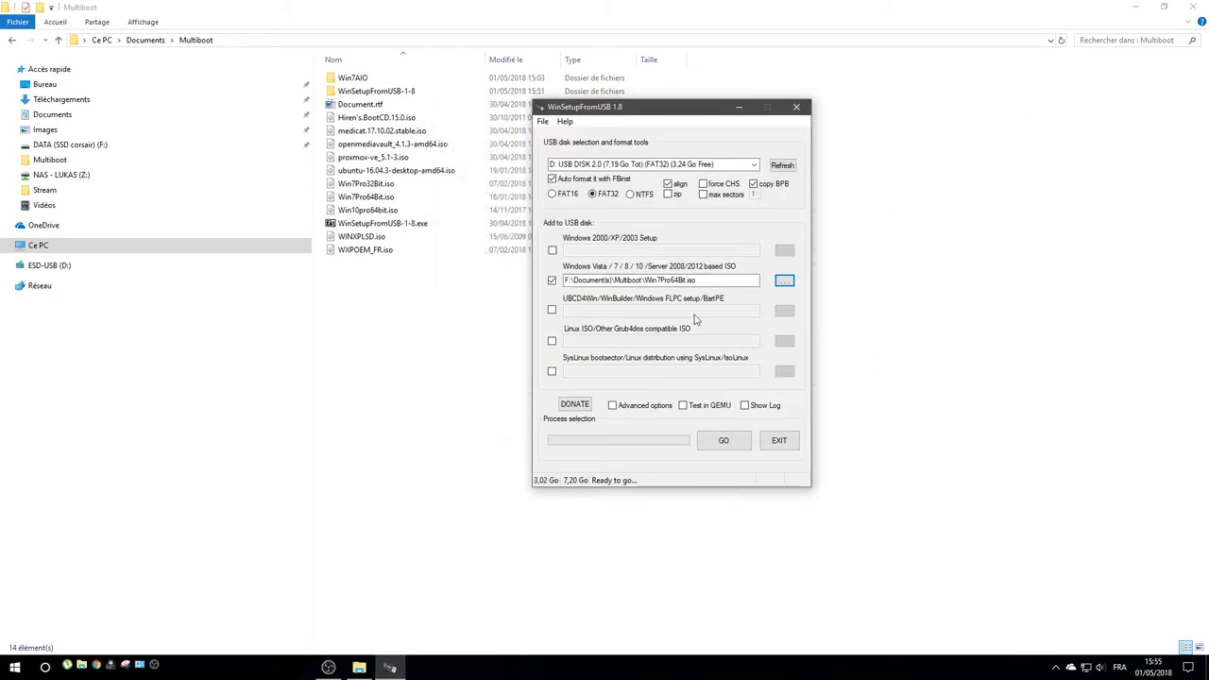
click(632, 407)
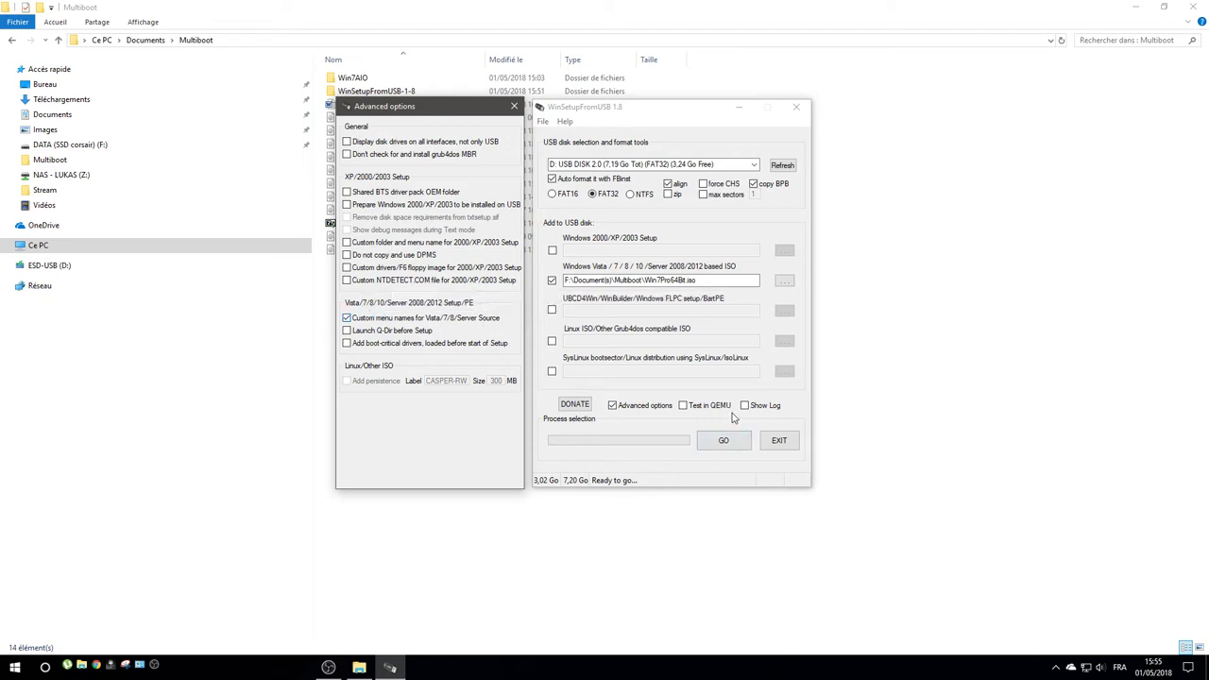
click(745, 405)
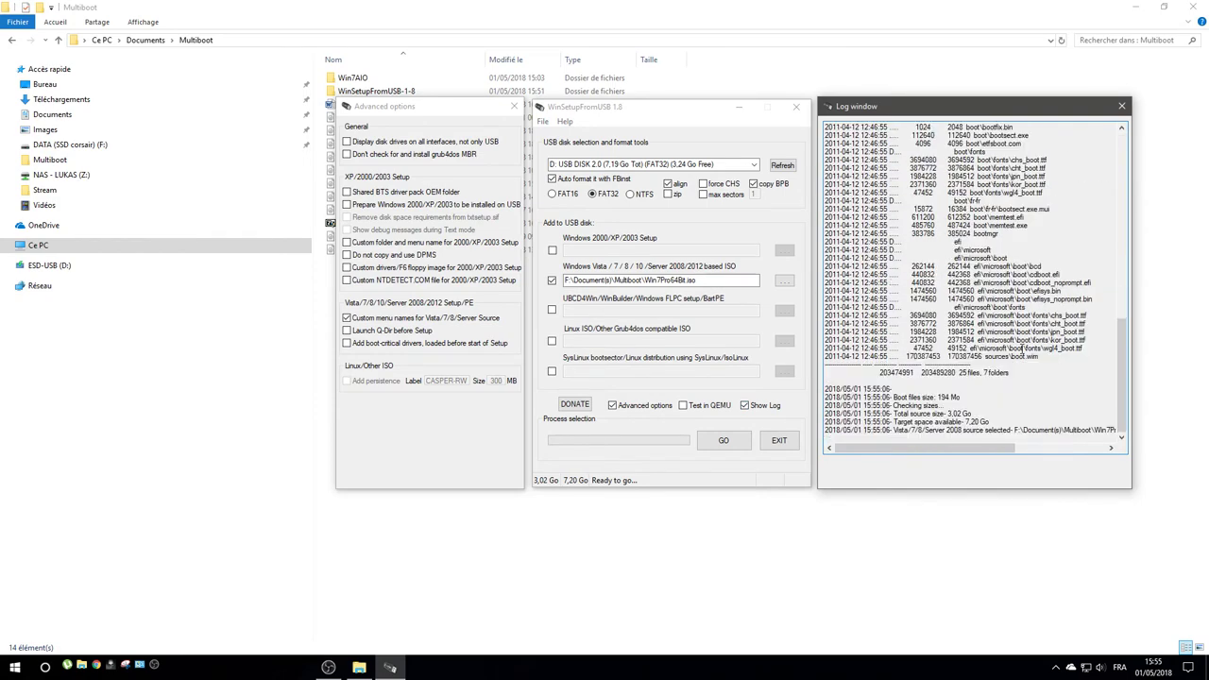
Start the USB creation process and agree to erase, repartition and reformat USB DISK 2.0 (D:)
click(719, 441)
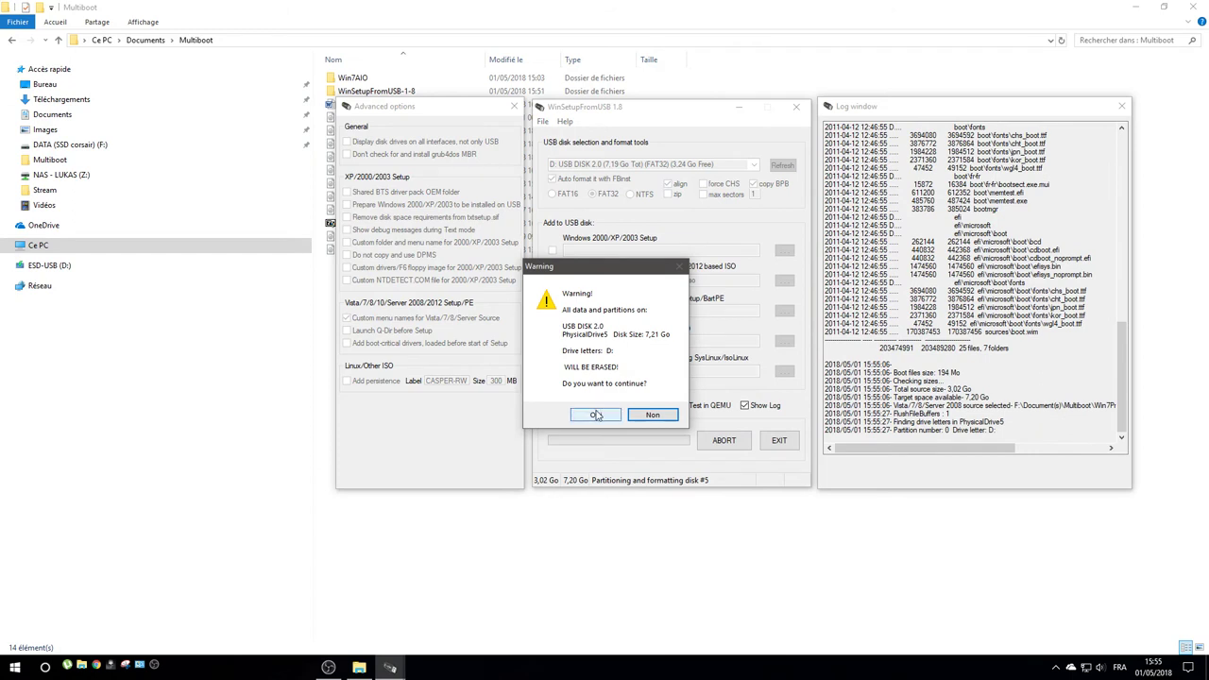
click(595, 413)
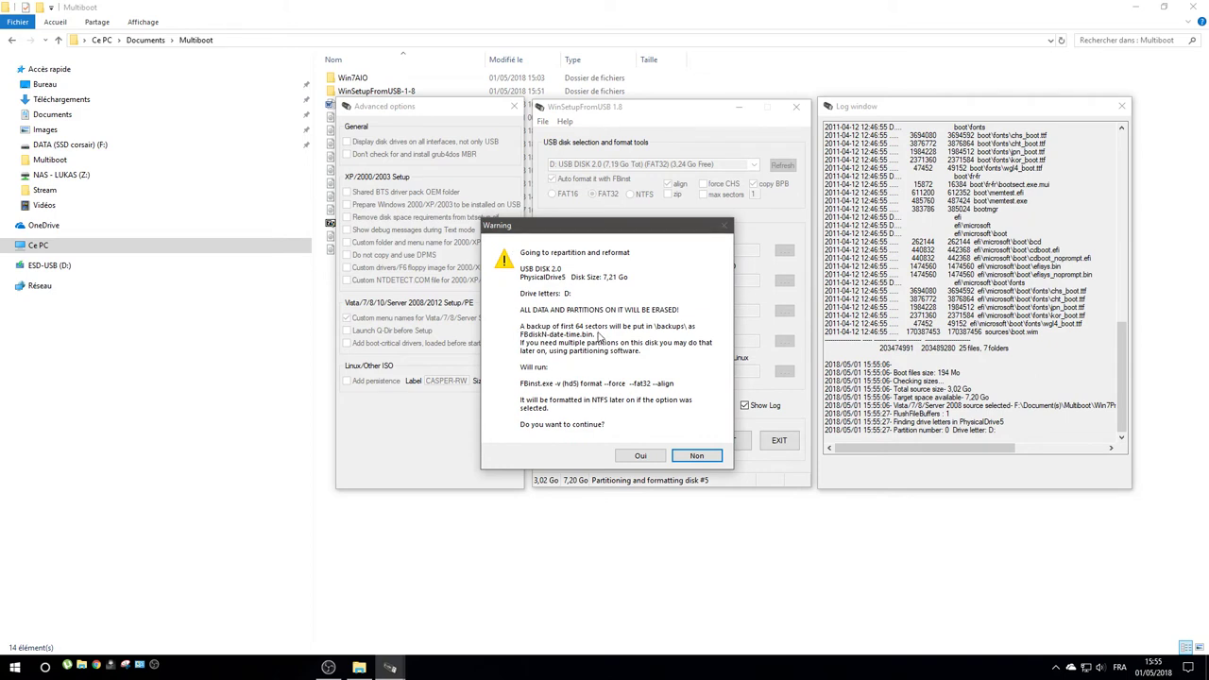
click(628, 457)
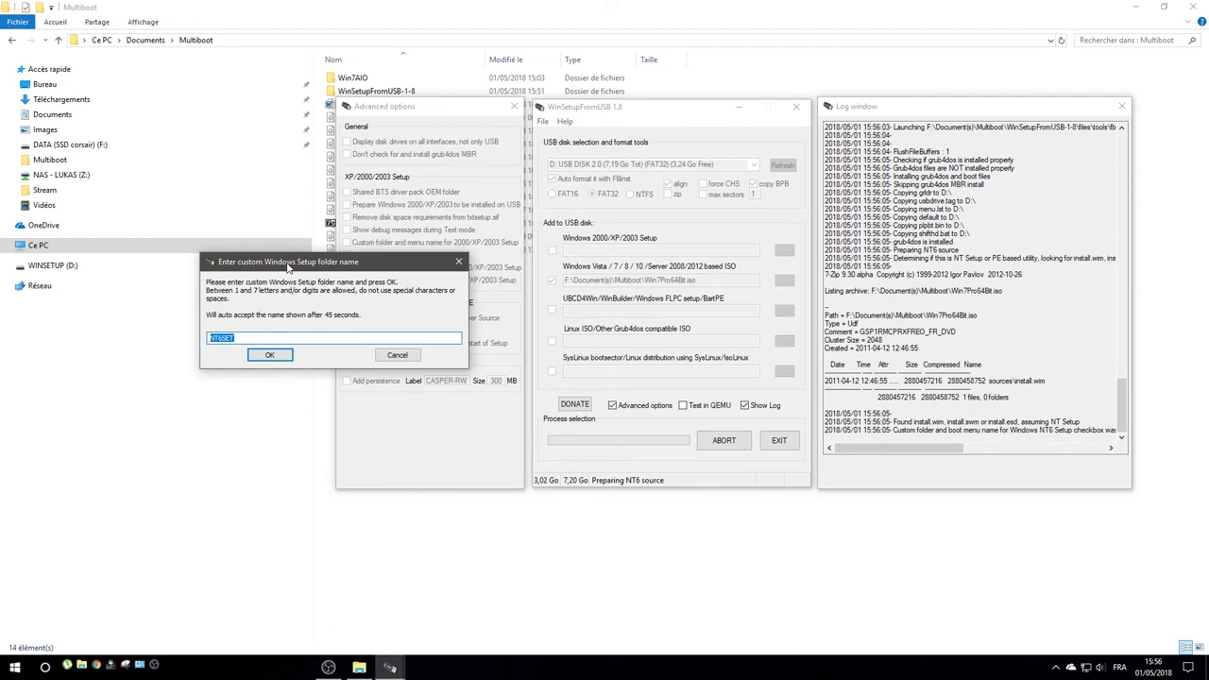
Name the custom Windows Setup folder W7Pro64 and the boot menu entry WindowsSetup
drag(302, 263, 717, 336)
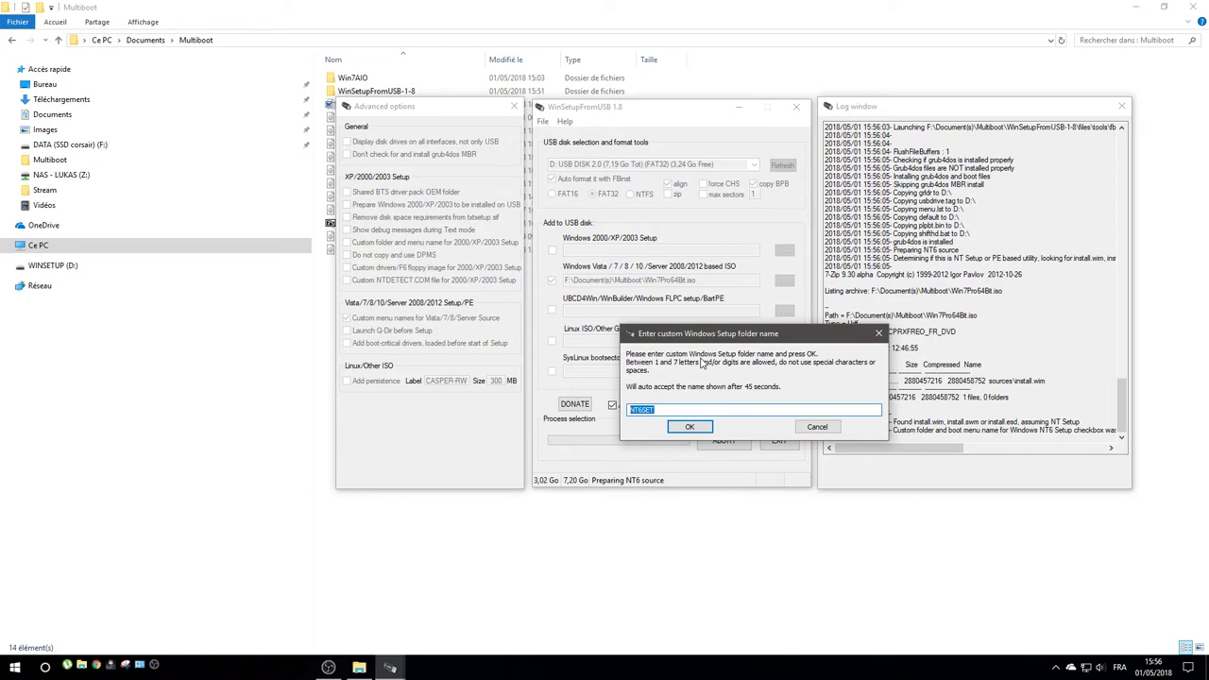
text(W7Pro64)
click(689, 427)
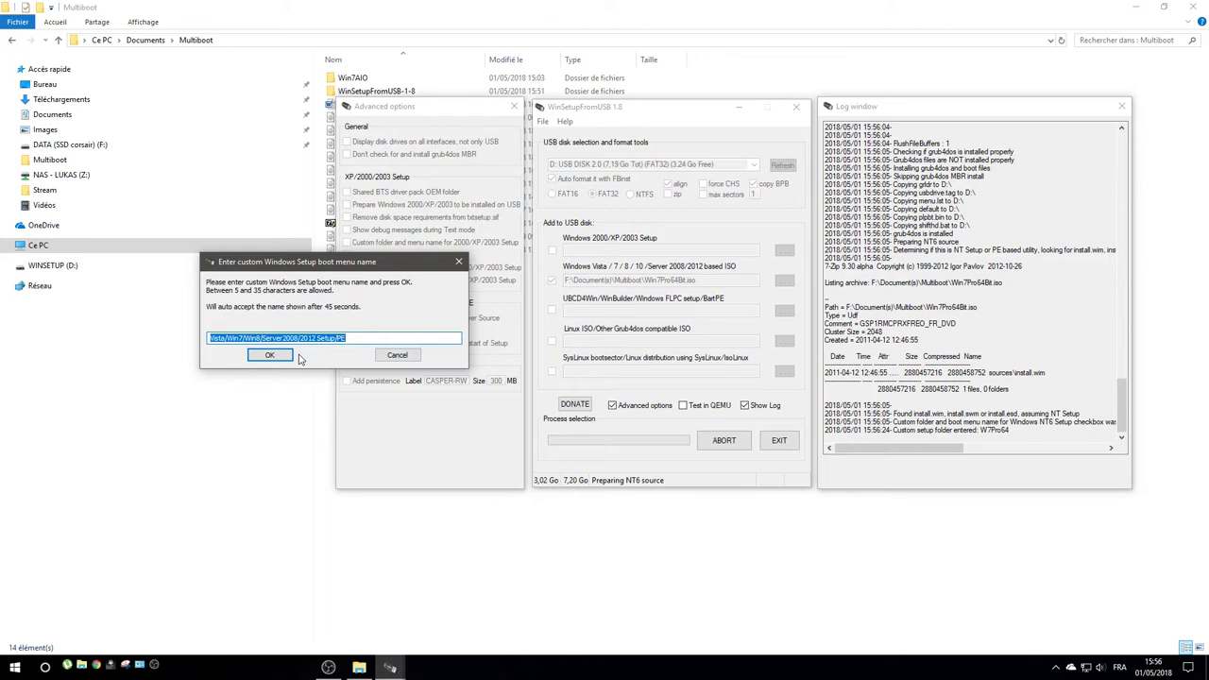
text(Wi)
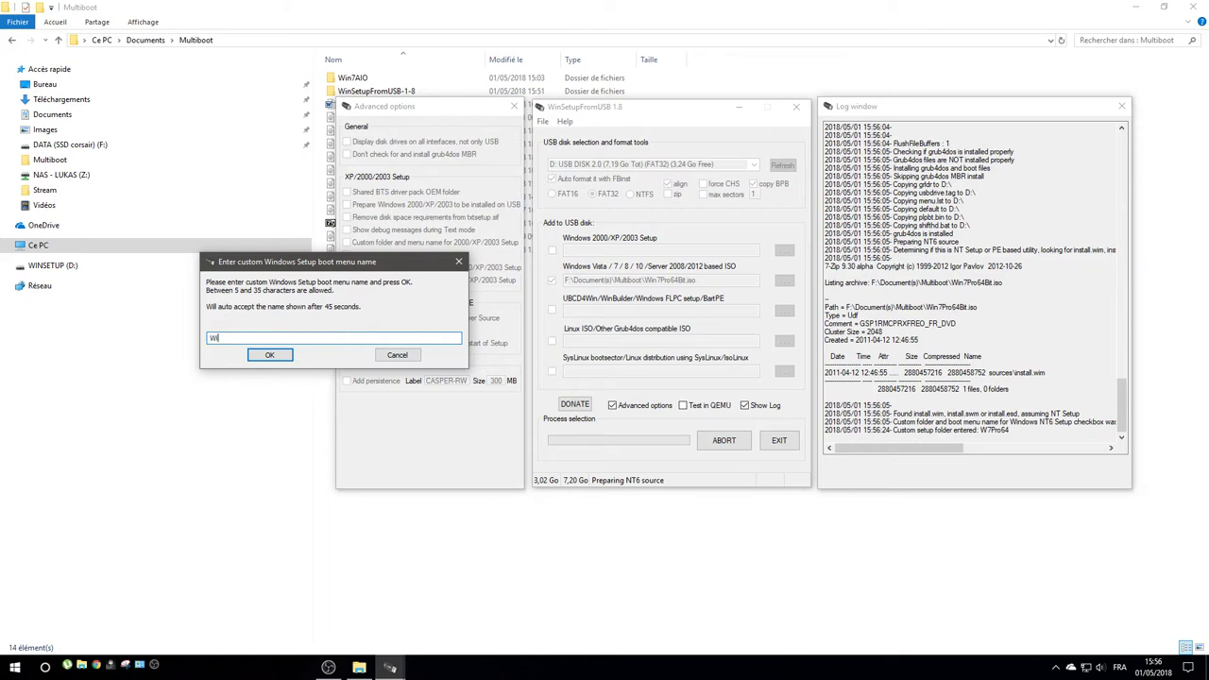
text(ndowsSetup)
key(Return)
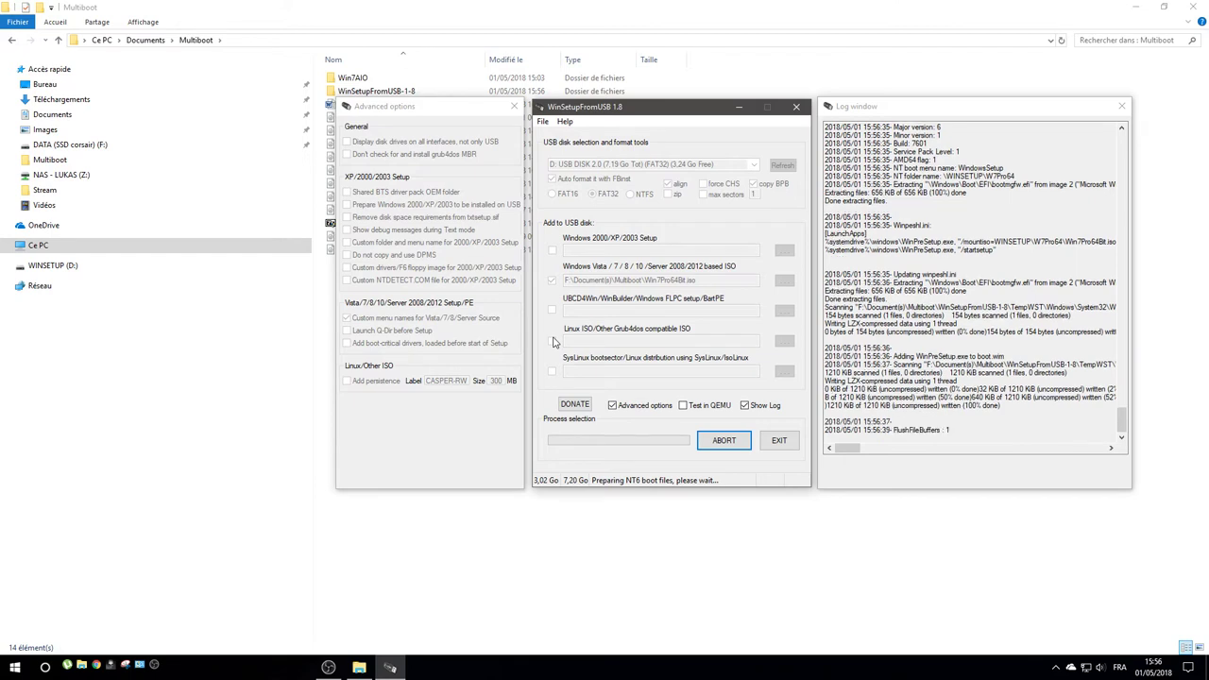
Examine the files being copied to the WINSETUP (D:) drive, including the WINSETUP\W7Pro64 folder, and return to WinSetupFromUSB
click(93, 271)
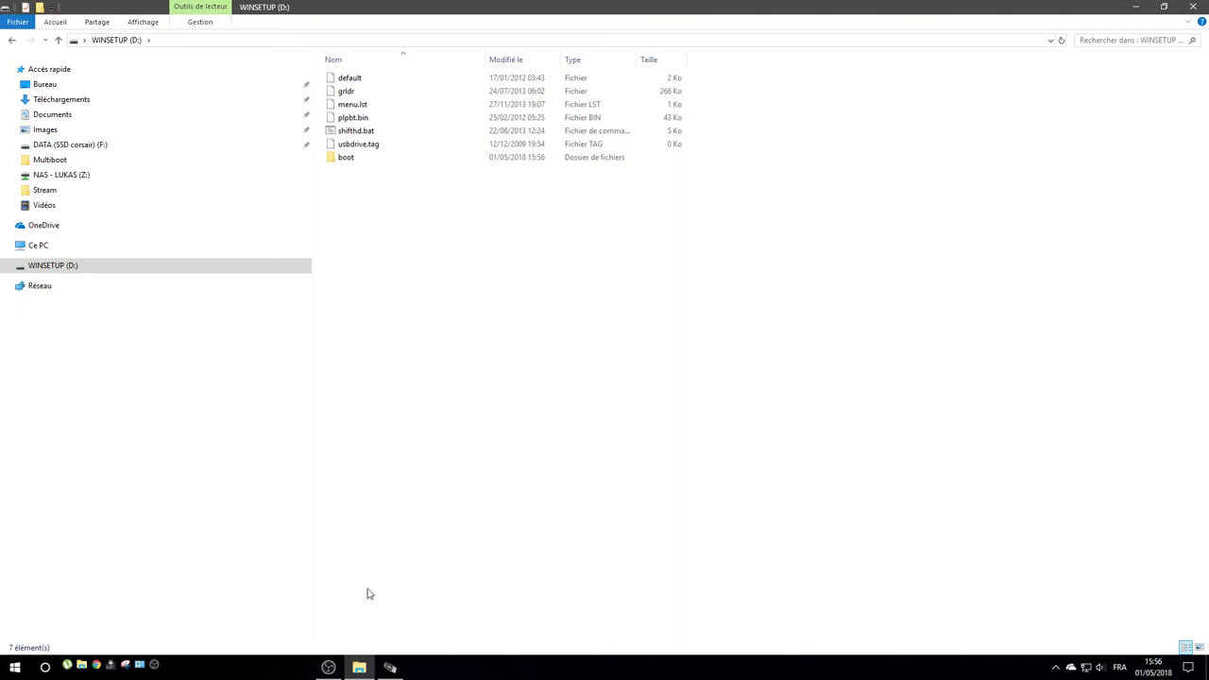
click(390, 667)
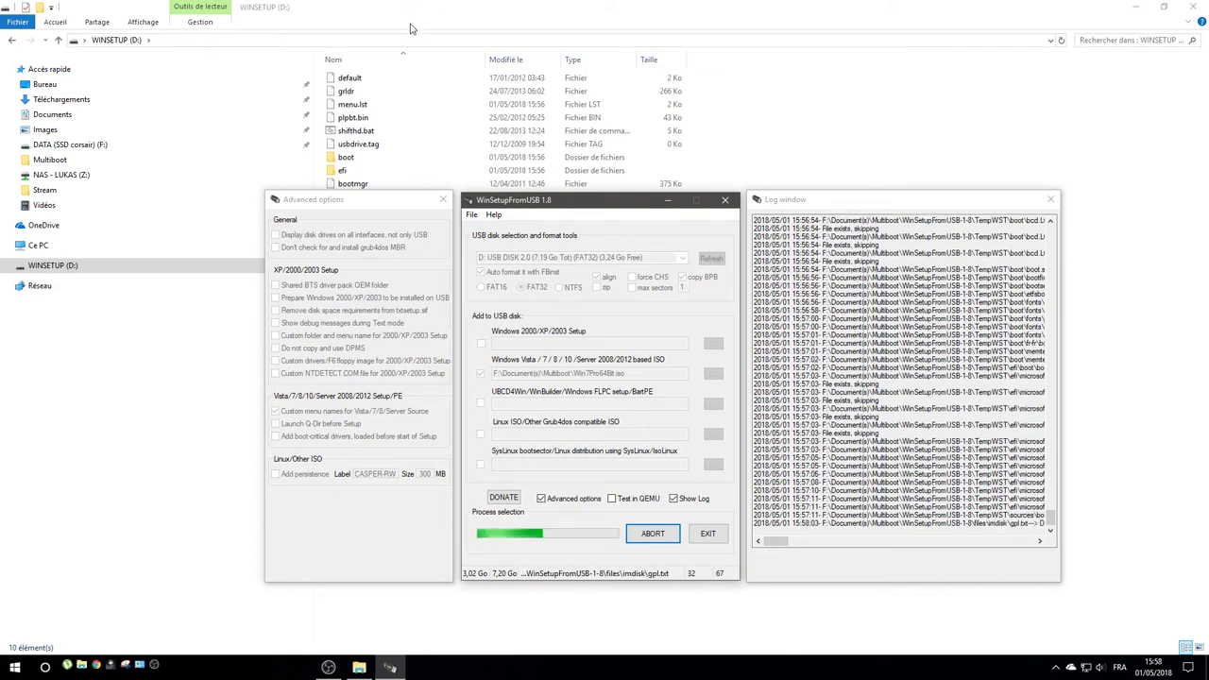
click(788, 172)
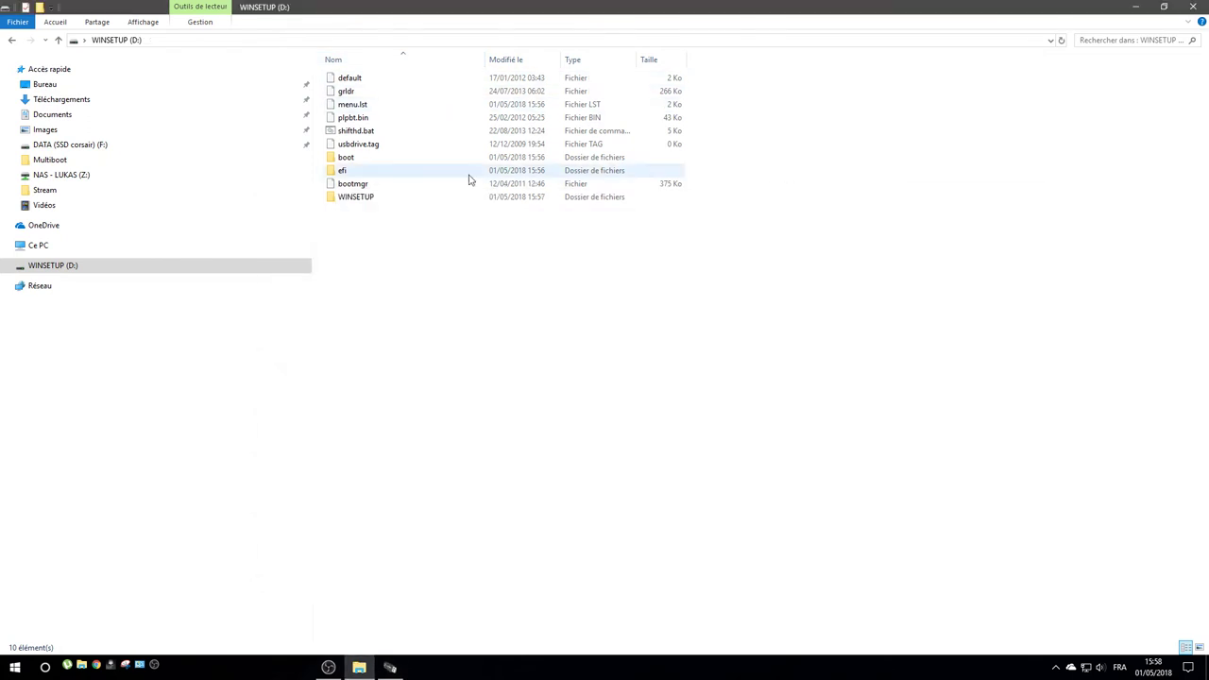
double_click(382, 198)
double_click(355, 97)
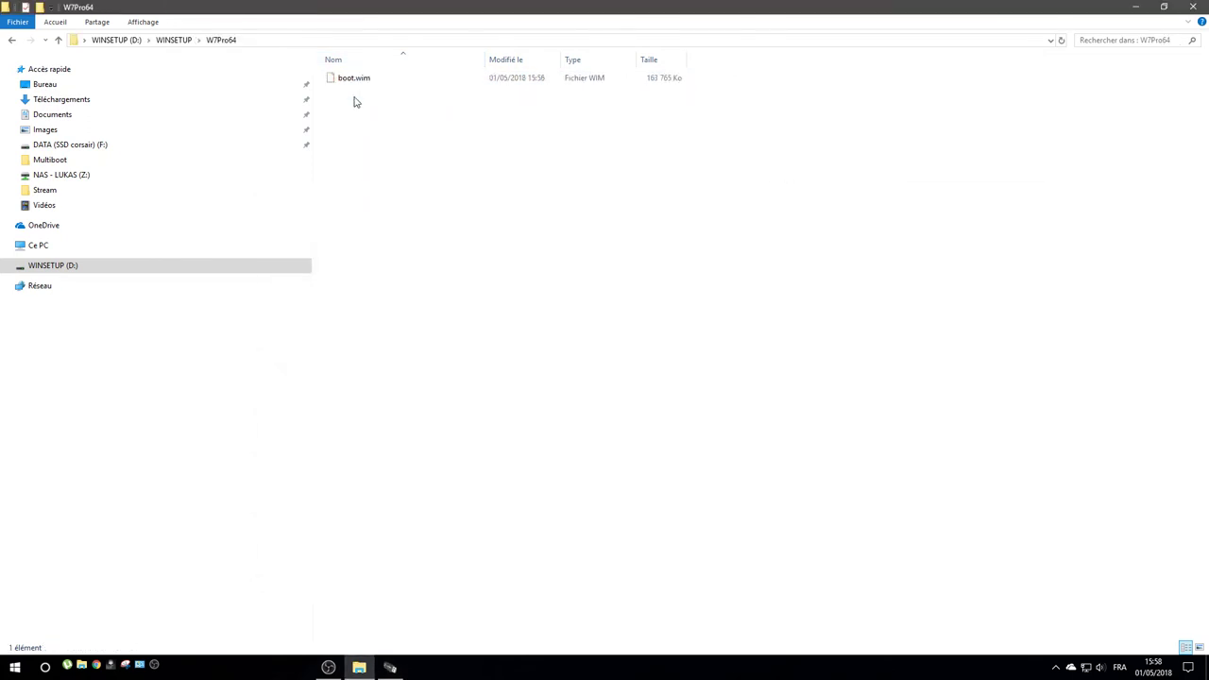
click(171, 40)
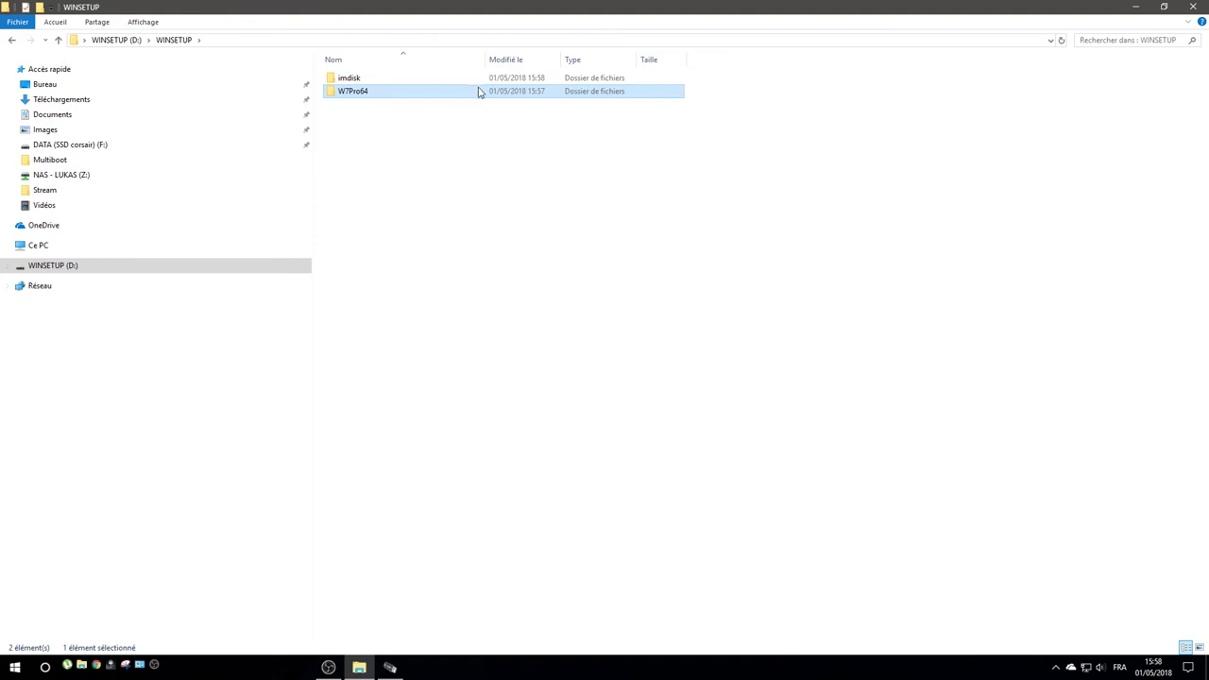
key(Return)
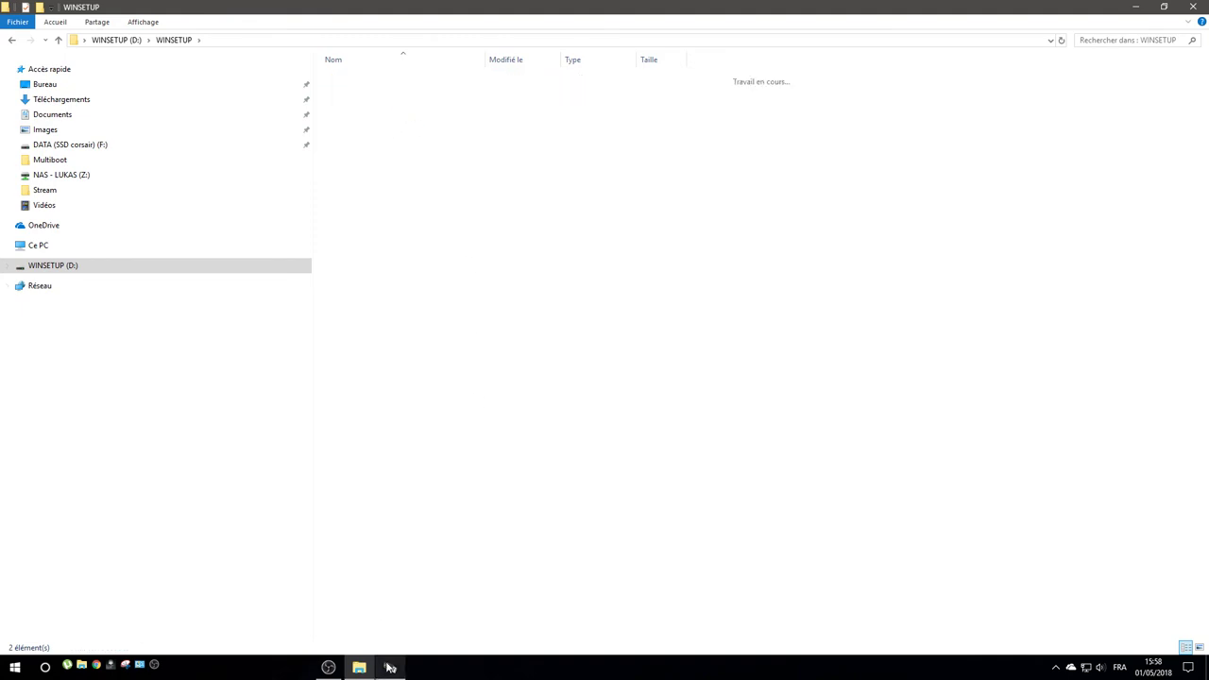
click(390, 667)
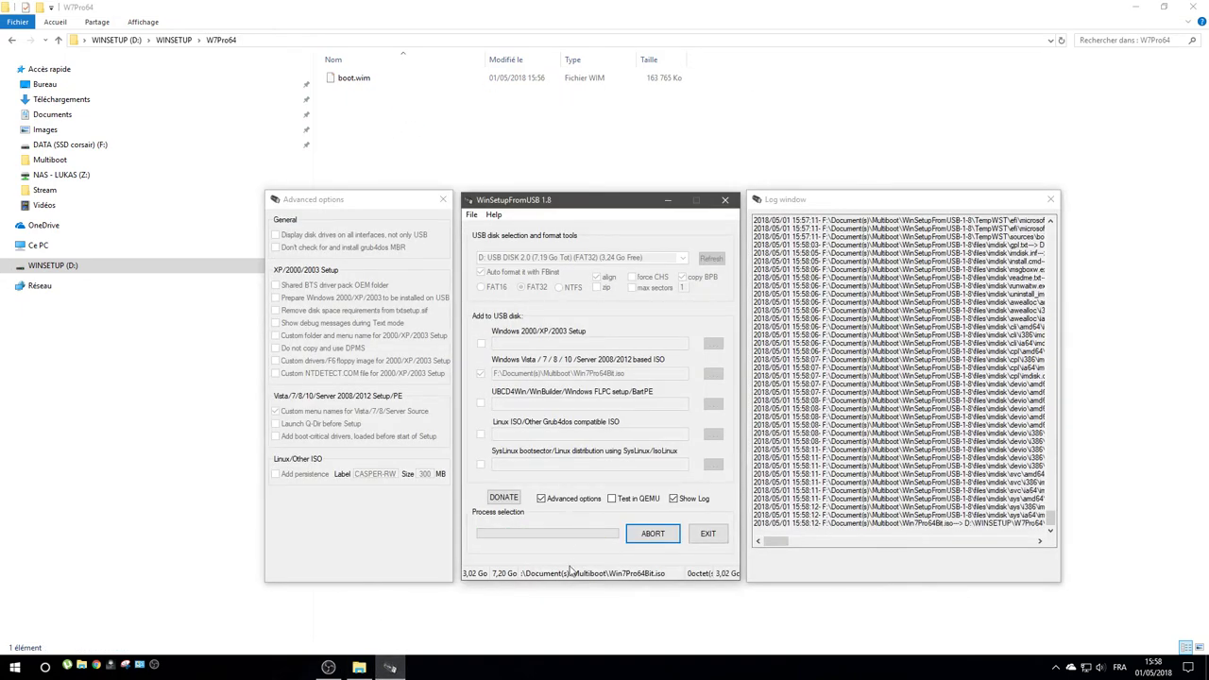
click(94, 237)
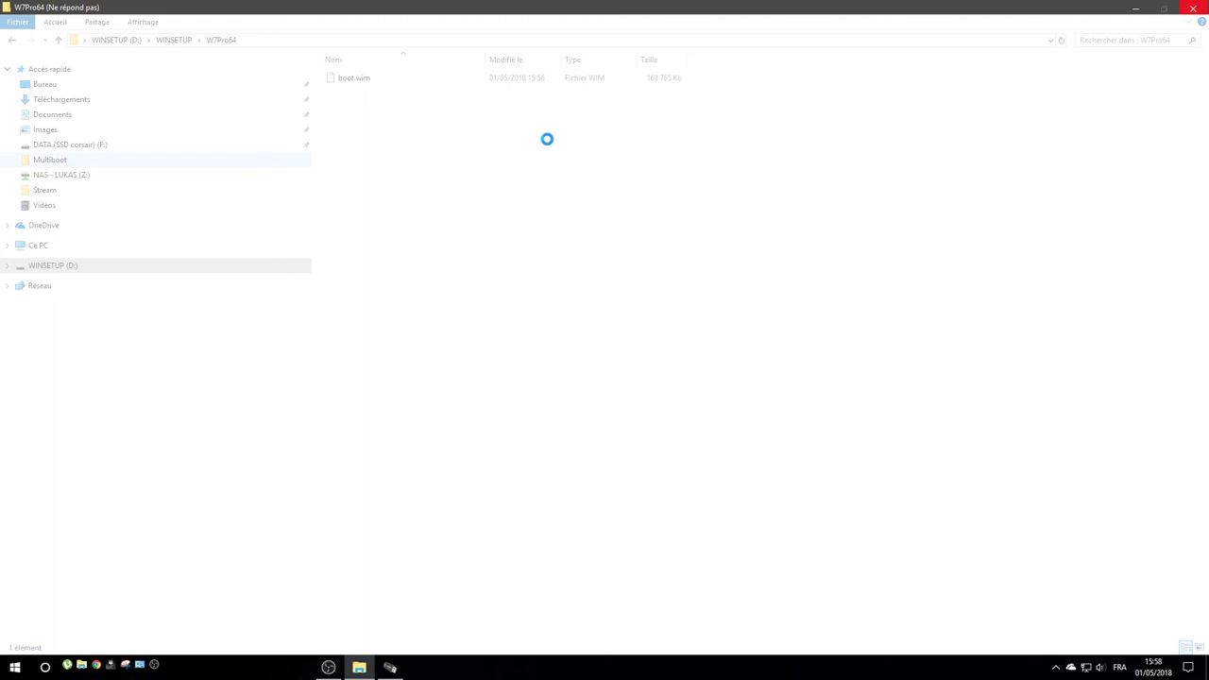
click(95, 665)
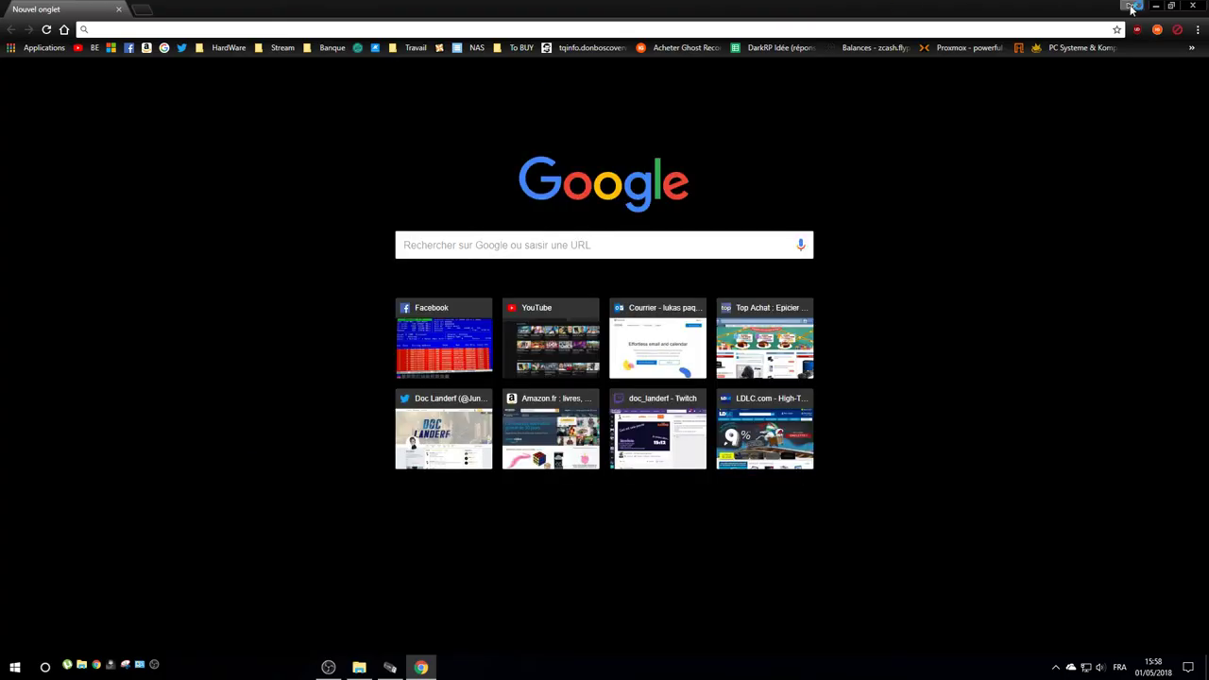
click(1192, 6)
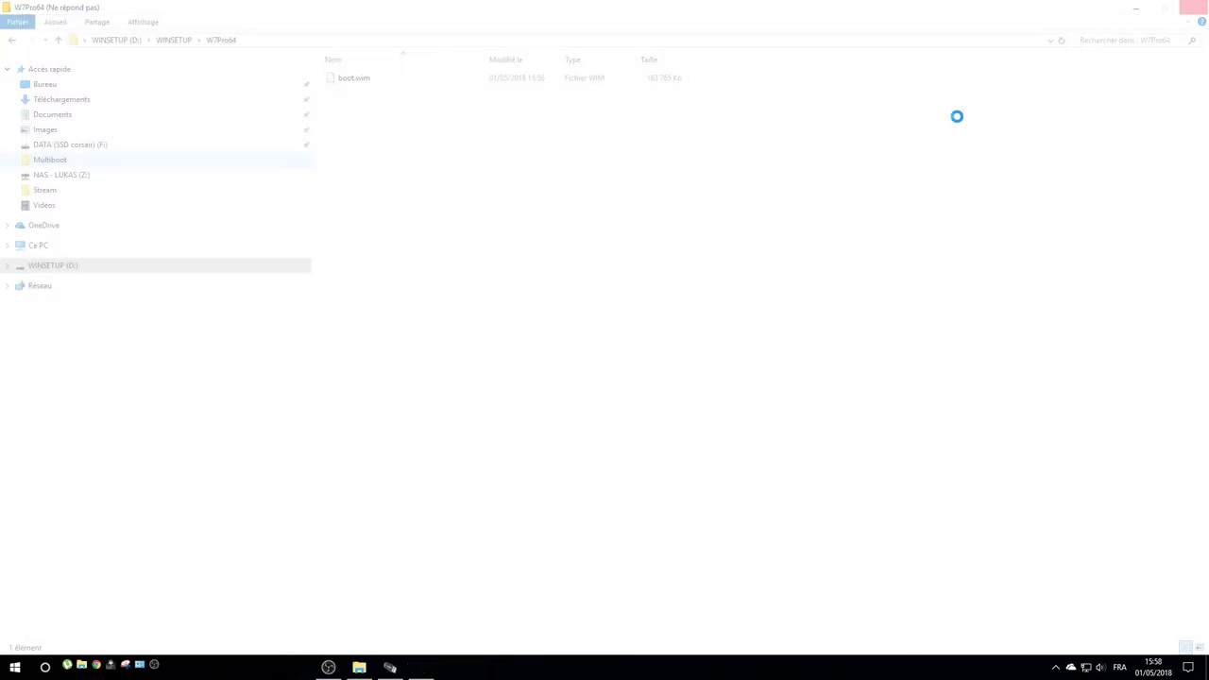
click(81, 665)
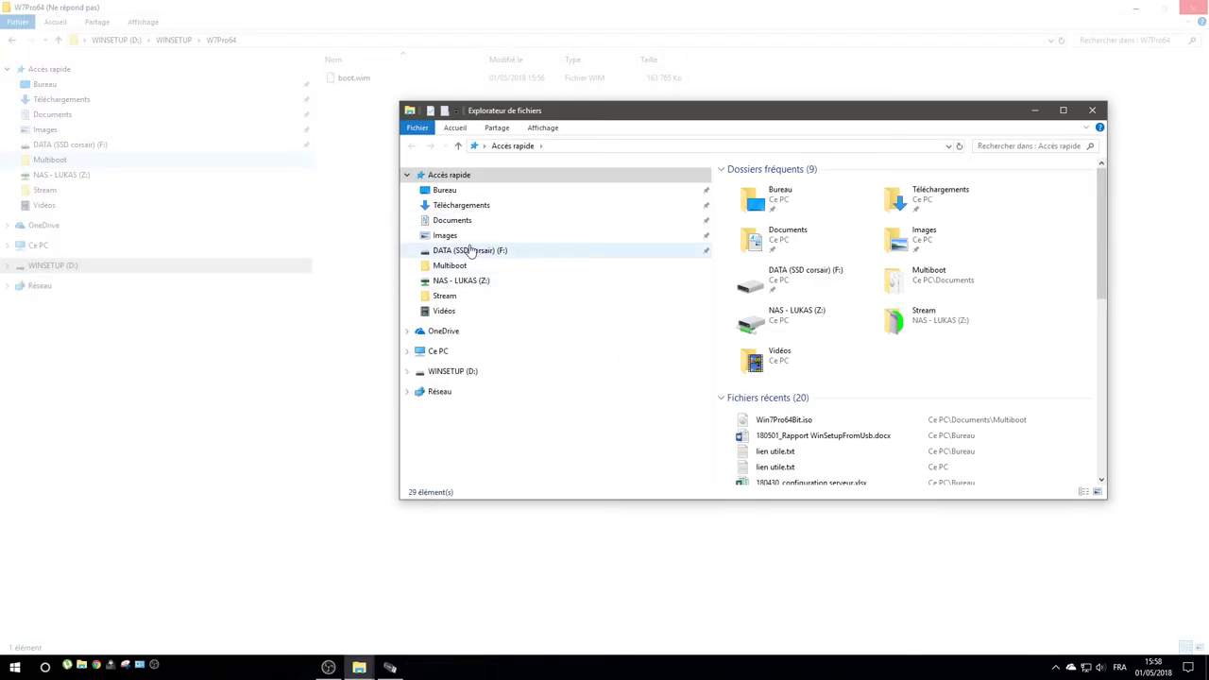
click(391, 668)
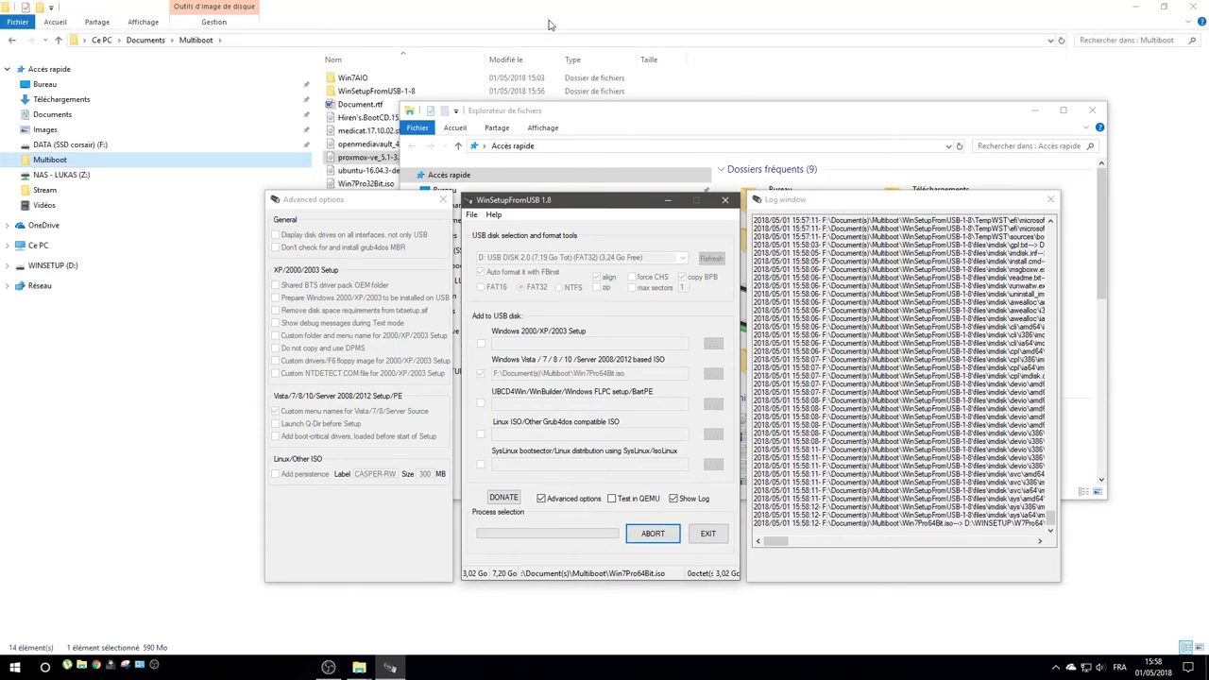
click(591, 136)
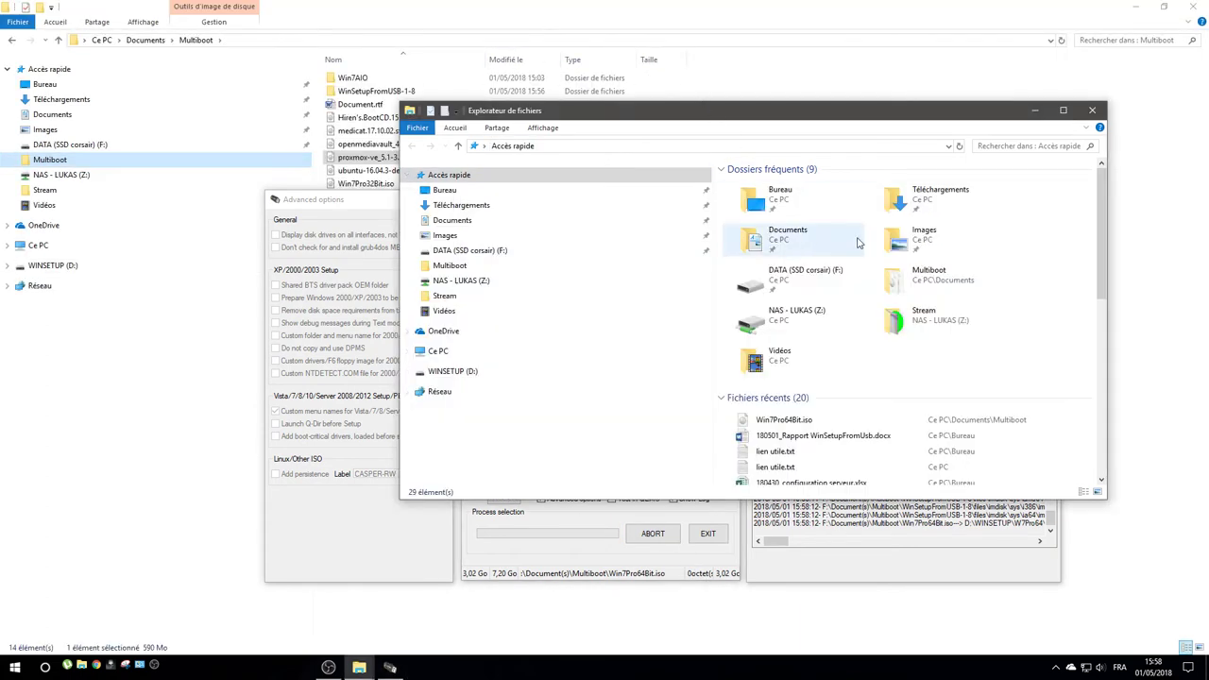
click(1093, 111)
Check the size of Win7Pro64Bit.iso in the Multiboot folder and compare it with WinSetupFromUSB's log and copy progress
click(718, 184)
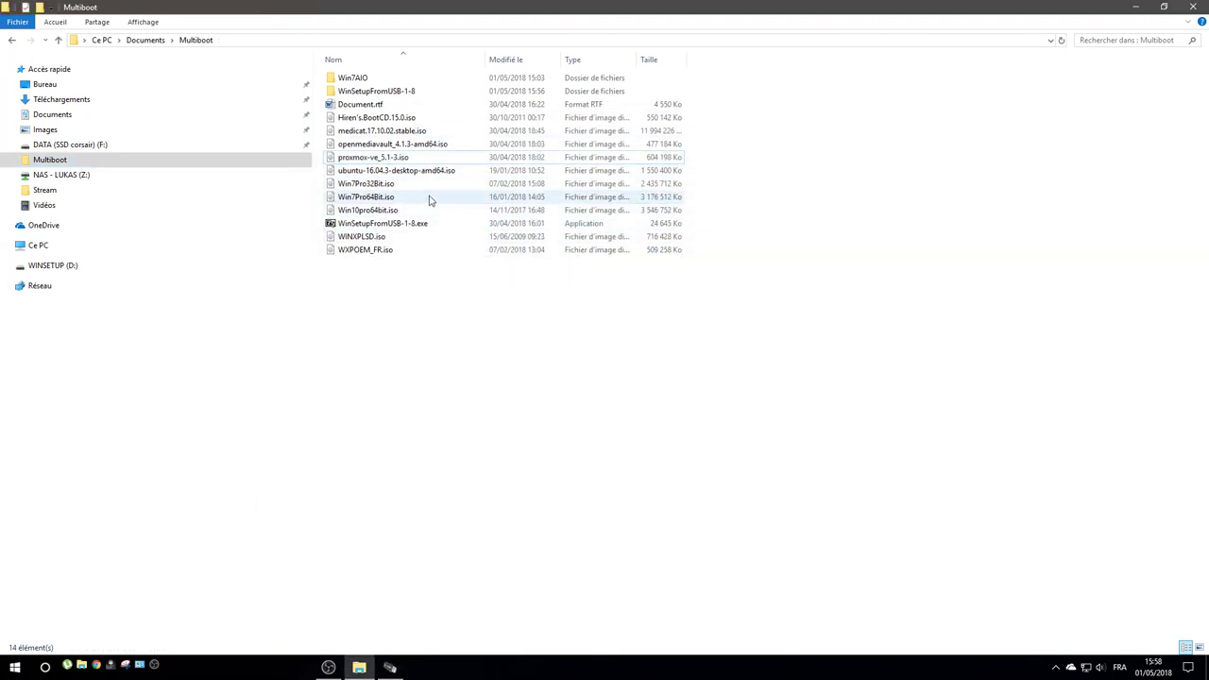
click(657, 198)
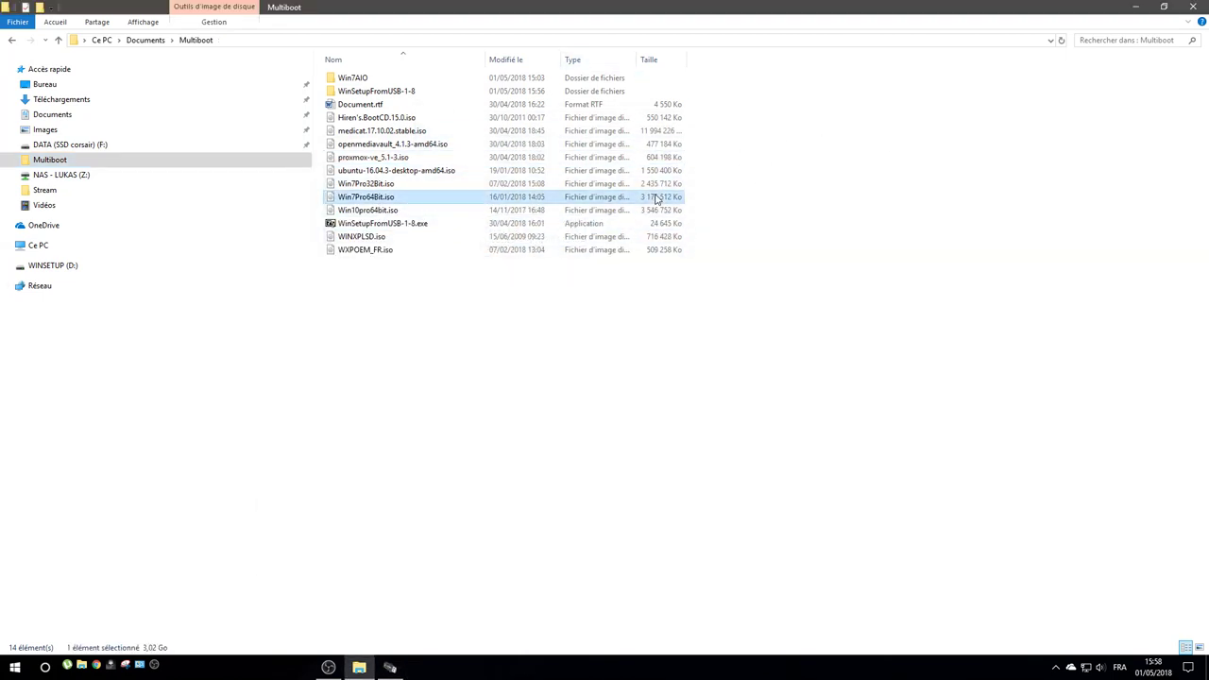
click(390, 668)
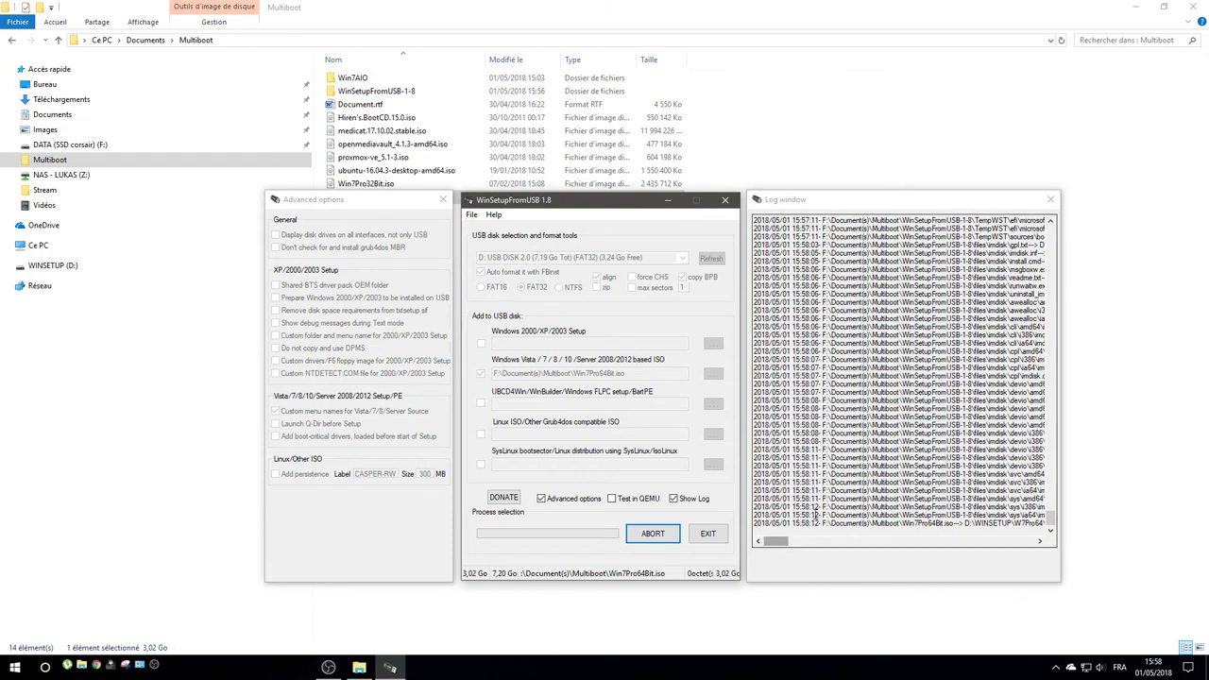
scroll(859, 472, up, 6)
scroll(858, 469, up, 4)
click(858, 472)
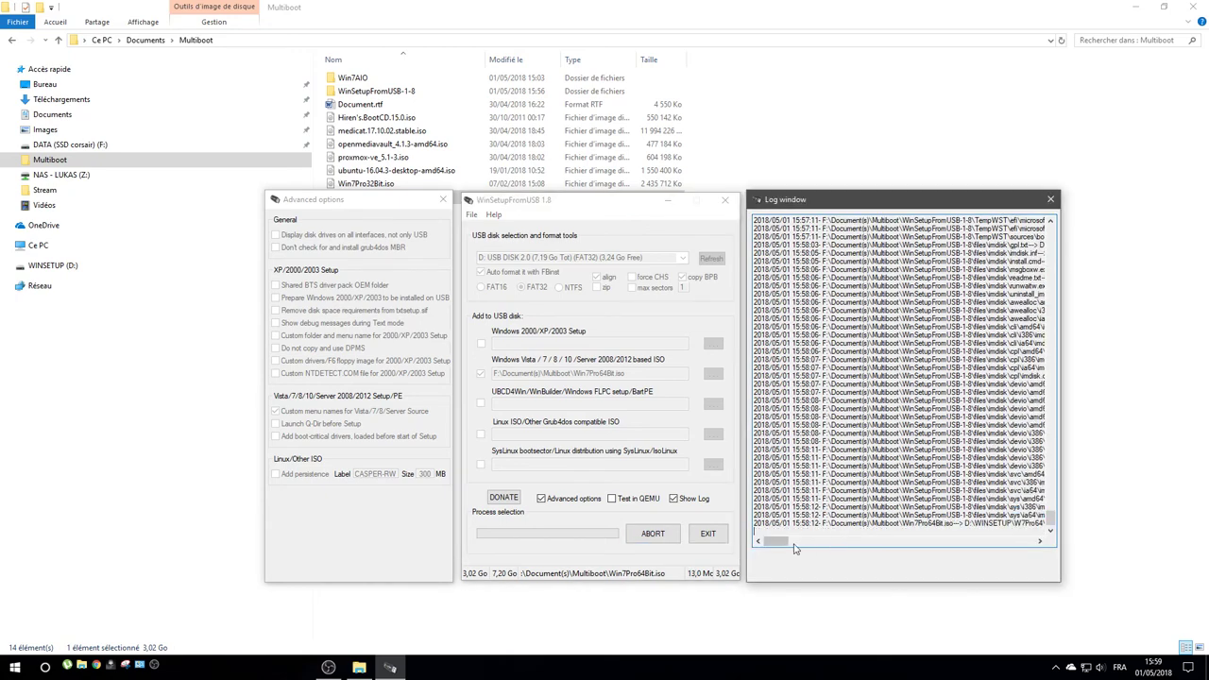
mouse_move(786, 546)
mouse_down()
mouse_move(809, 552)
mouse_move(770, 548)
mouse_up()
click(650, 572)
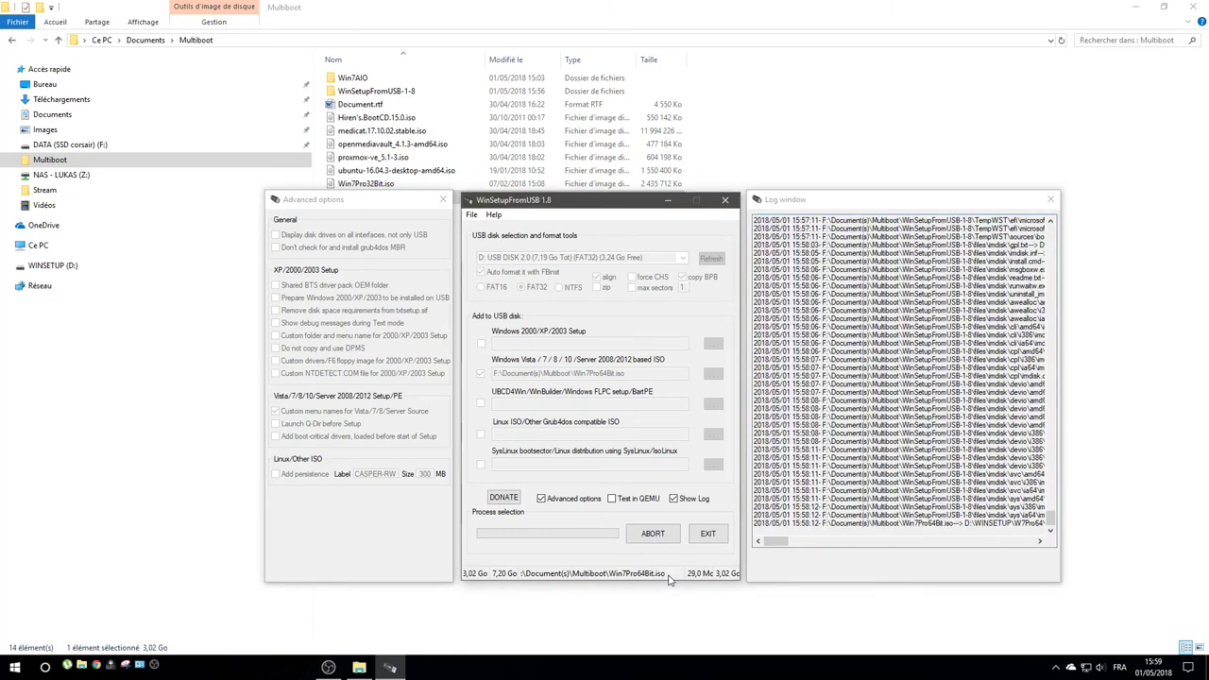